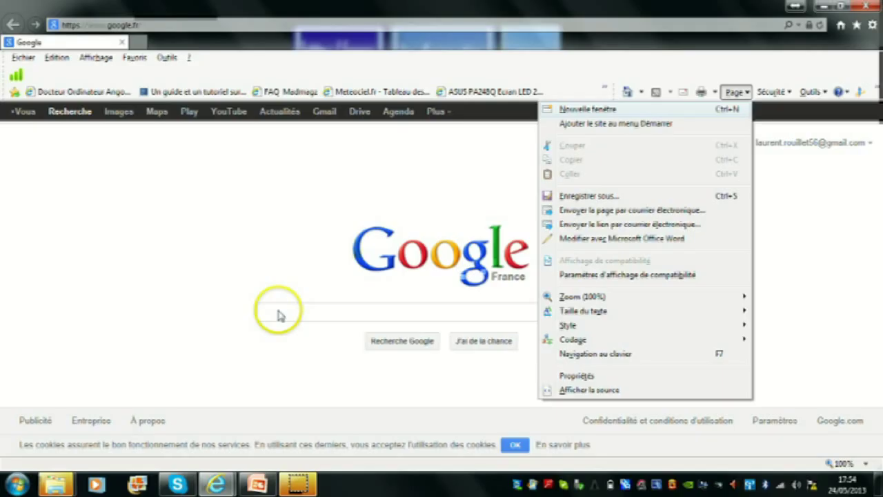
Run a Google search for 'photoweb'
click(277, 311)
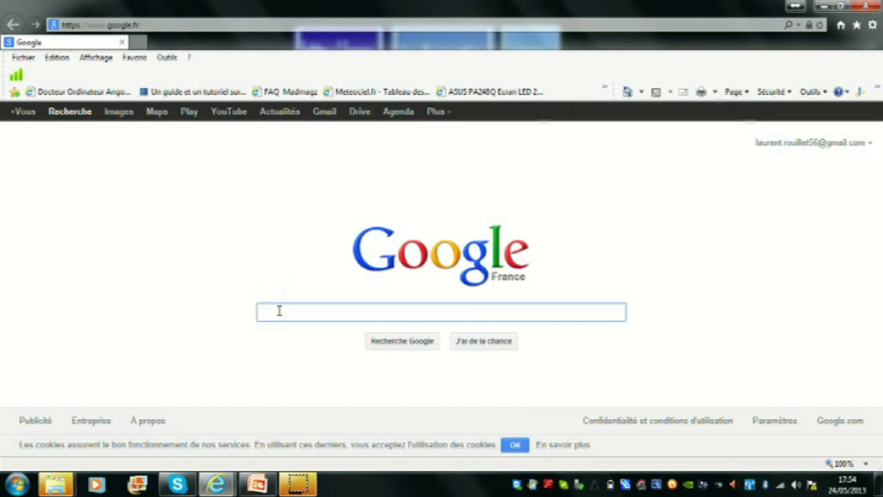
text(ph)
text(o)
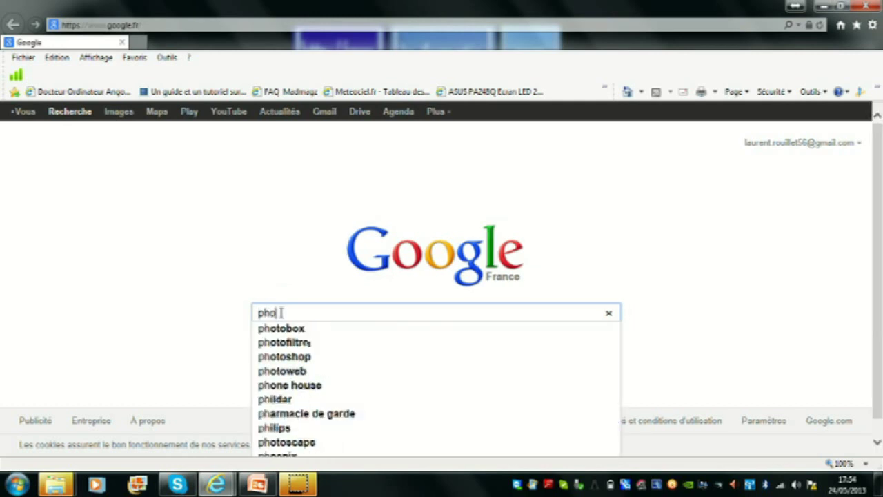
text(toweb)
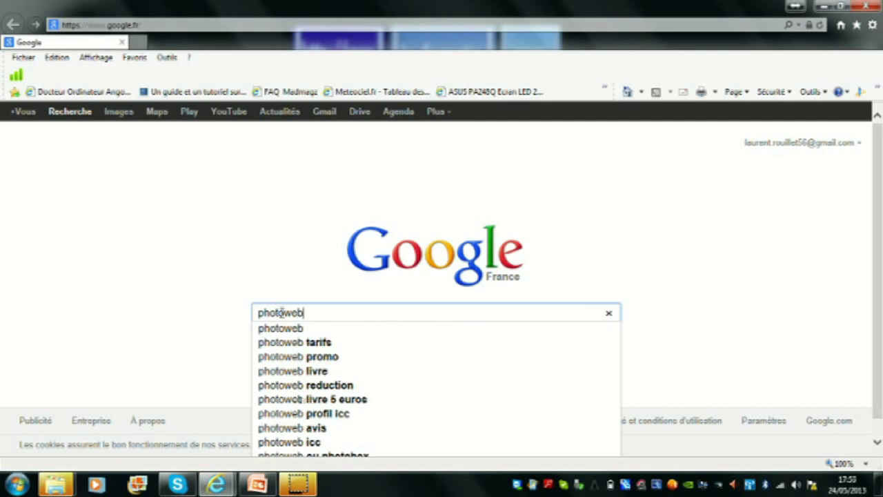
click(270, 239)
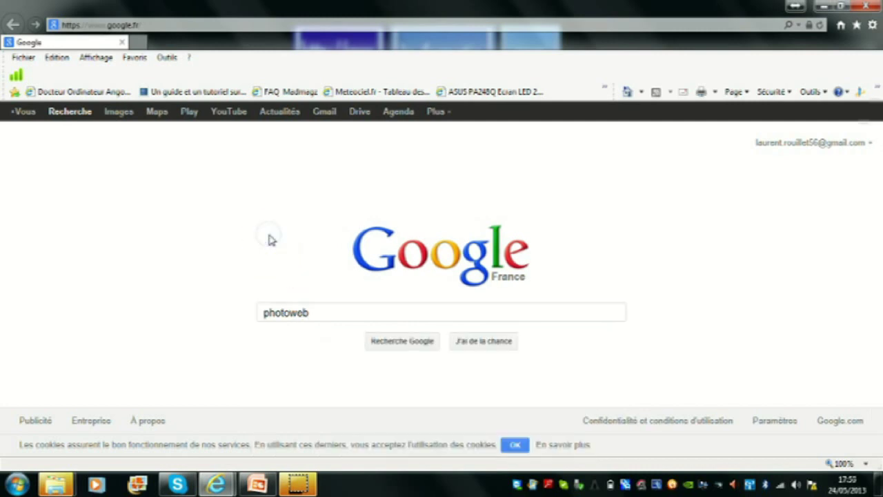
click(416, 353)
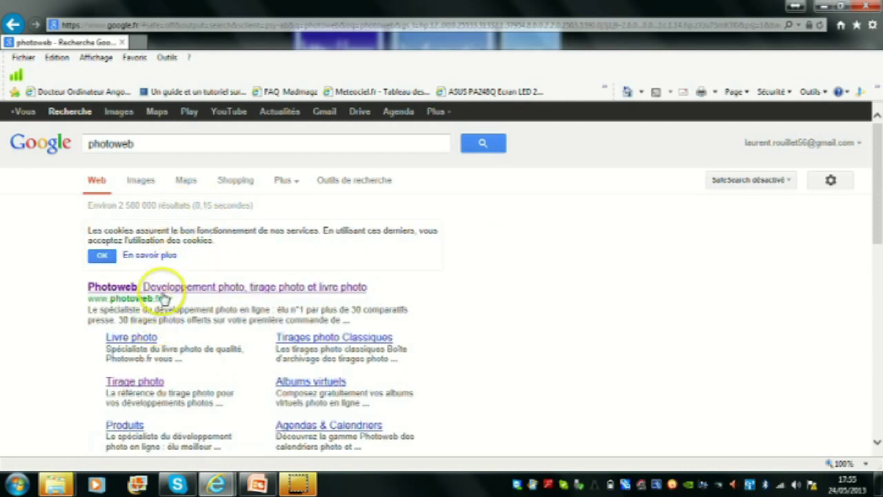
Open Photoweb's Poster et Panoramique page and scroll to its Format dimensions table
click(163, 289)
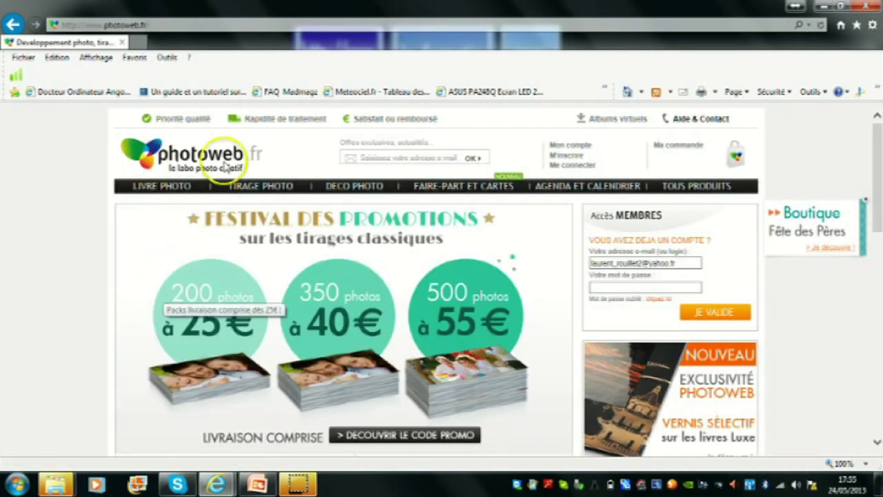
mouse_move(261, 186)
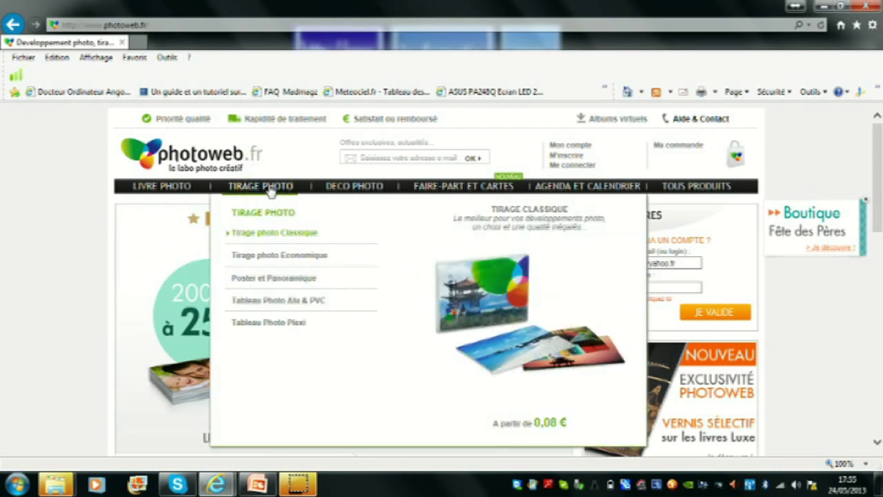
click(270, 188)
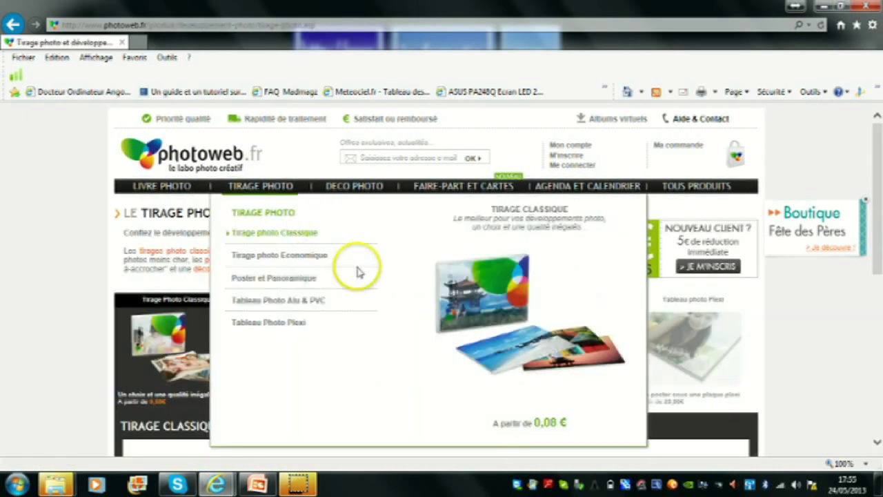
click(291, 279)
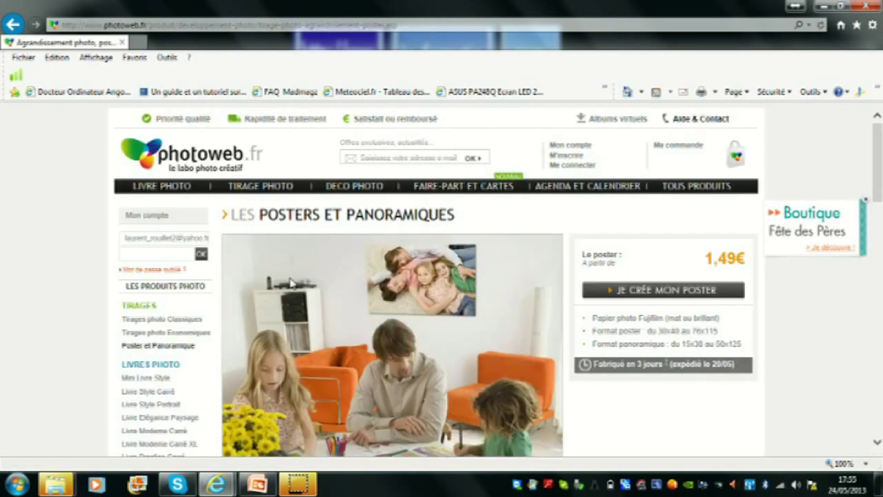
drag(872, 168, 872, 289)
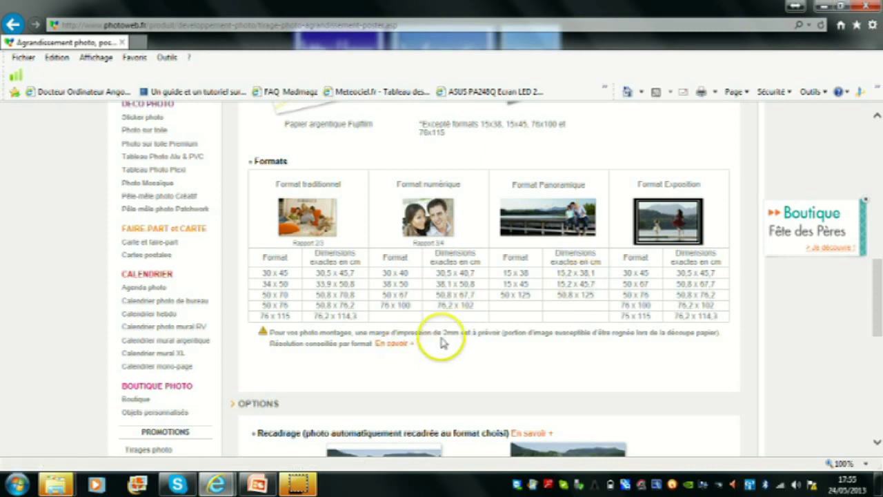
Show Photoweb's recommended resolution for each print format and scroll through the table
click(402, 346)
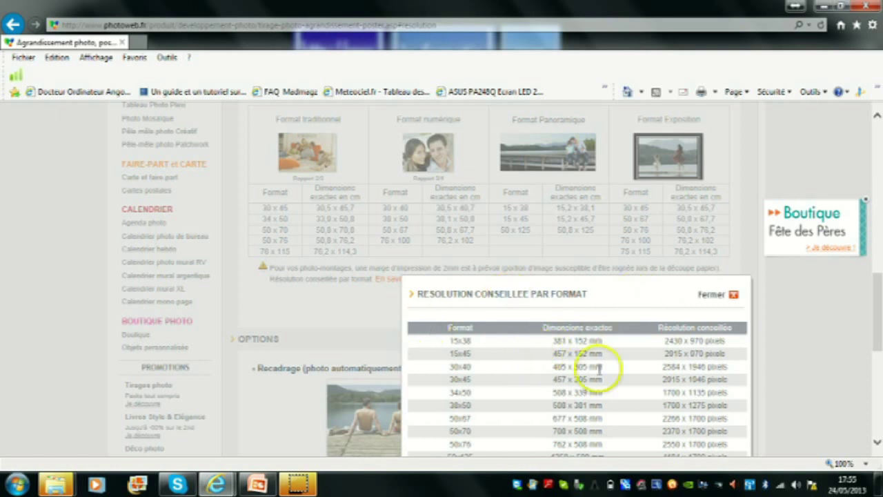
drag(876, 295, 878, 314)
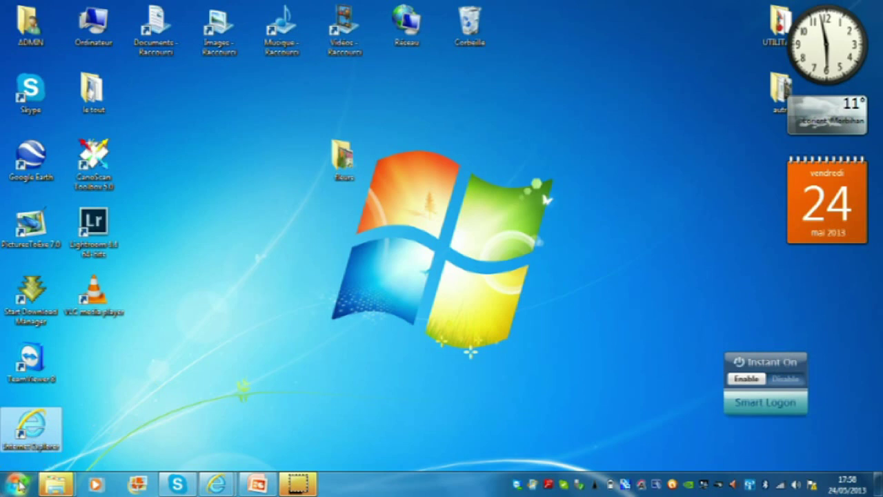
Launch Adobe Photoshop CS6 (64 Bit) from the Start menu
click(19, 485)
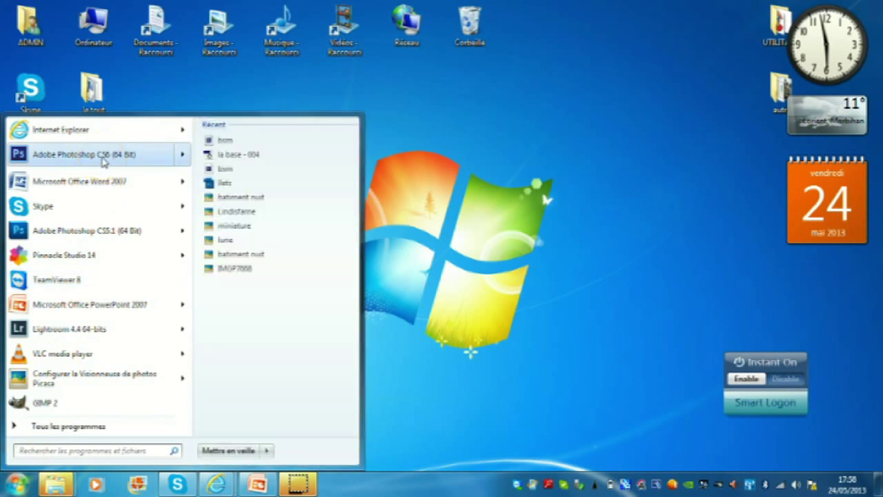
mouse_move(84, 155)
click(103, 160)
click(308, 107)
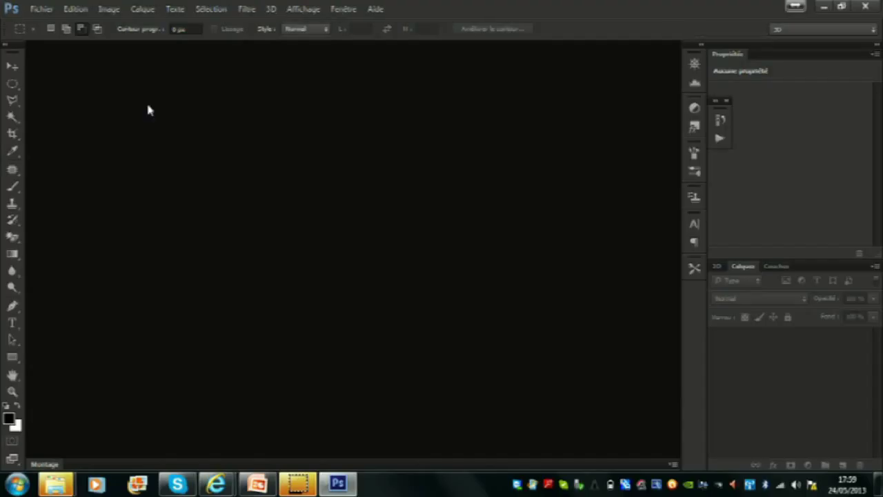
drag(104, 58, 108, 130)
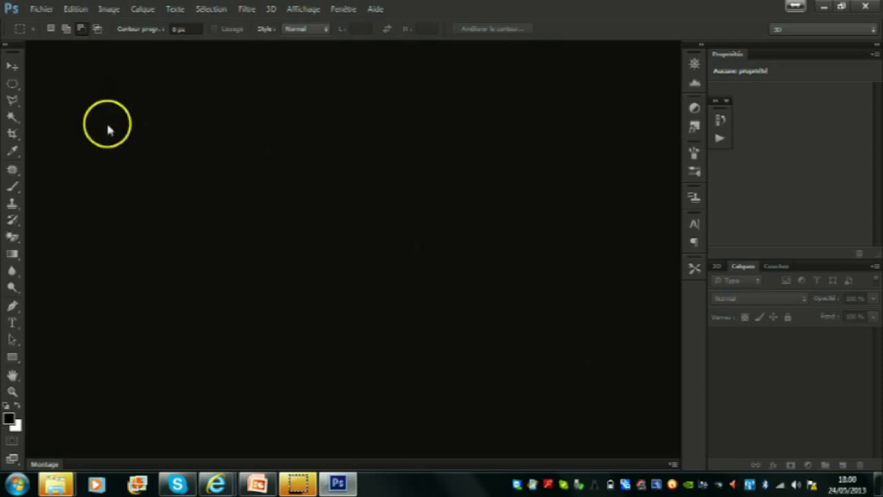
Open IMGP3099.JPG from the fleurs folder, preferring its embedded colour profile
click(42, 10)
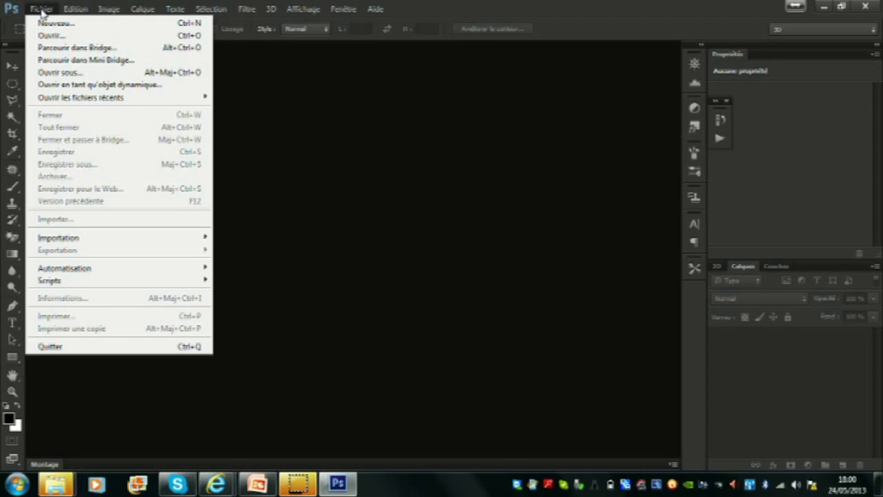
click(50, 35)
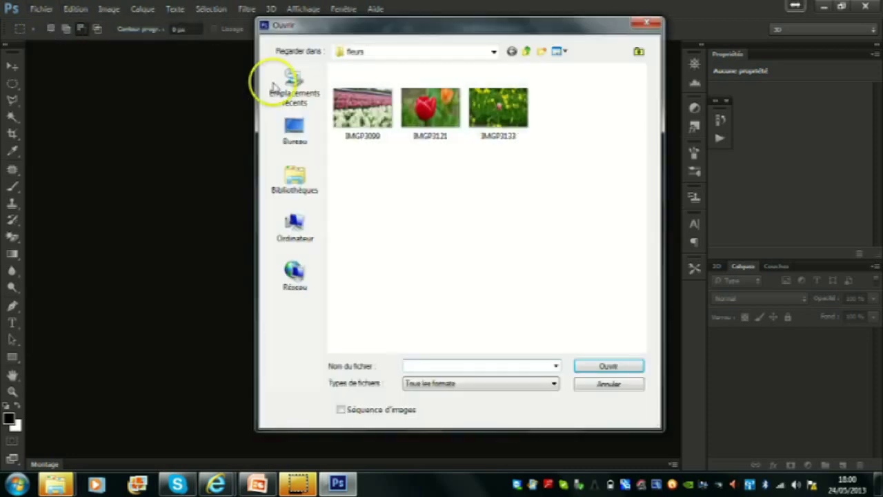
click(362, 107)
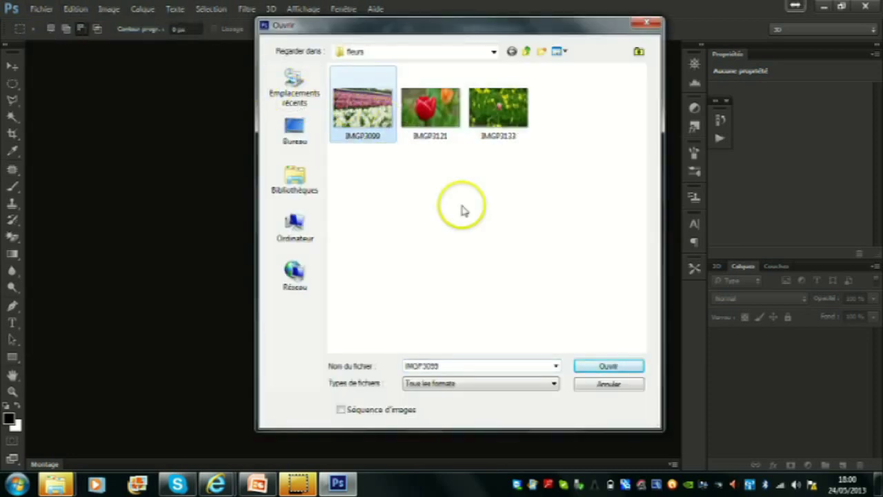
click(605, 368)
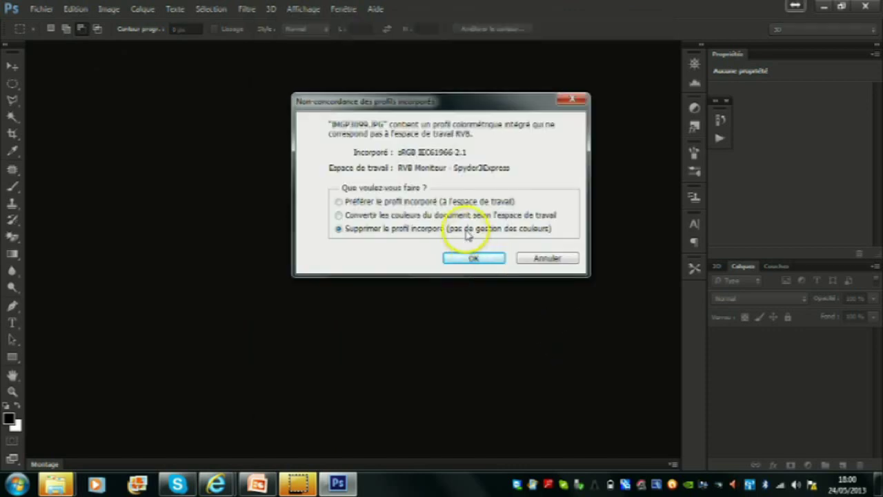
click(379, 203)
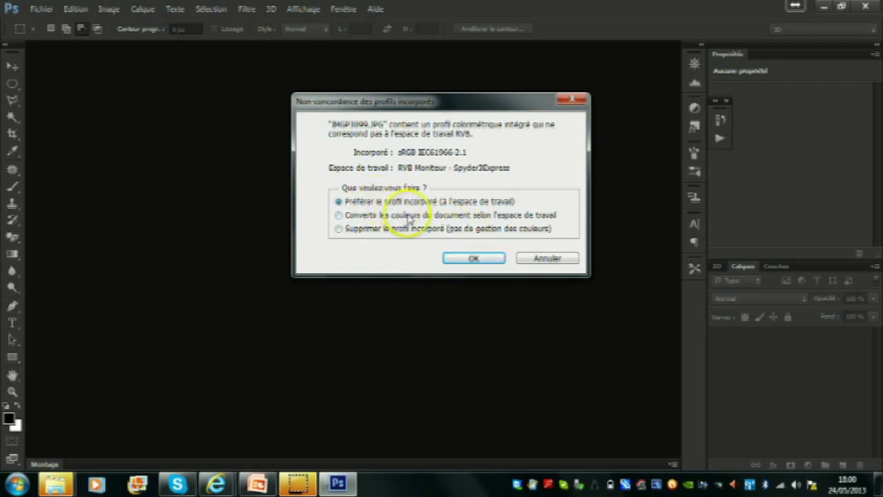
click(461, 258)
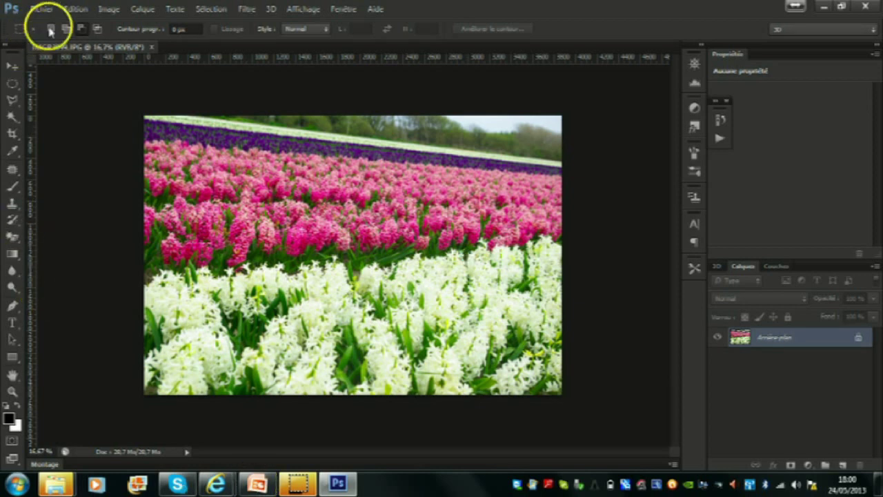
Try a 905 px width in Image Size, then cancel, leaving the photo unchanged
click(109, 9)
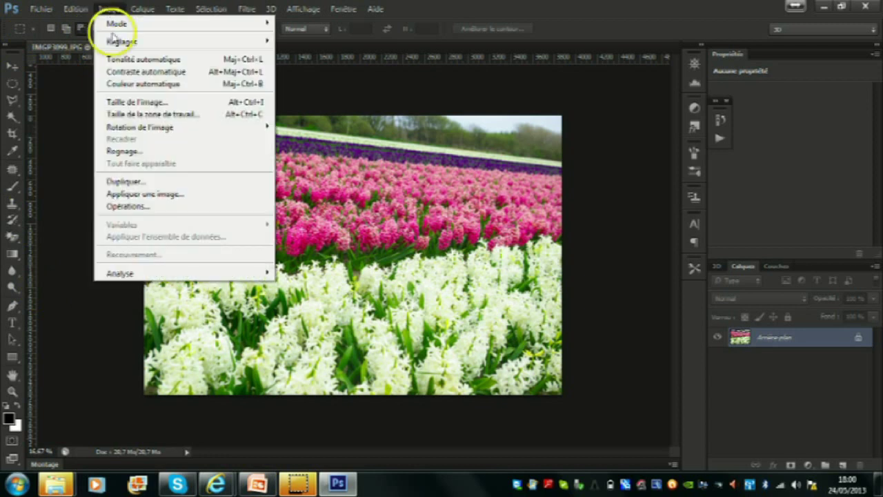
click(108, 9)
click(110, 9)
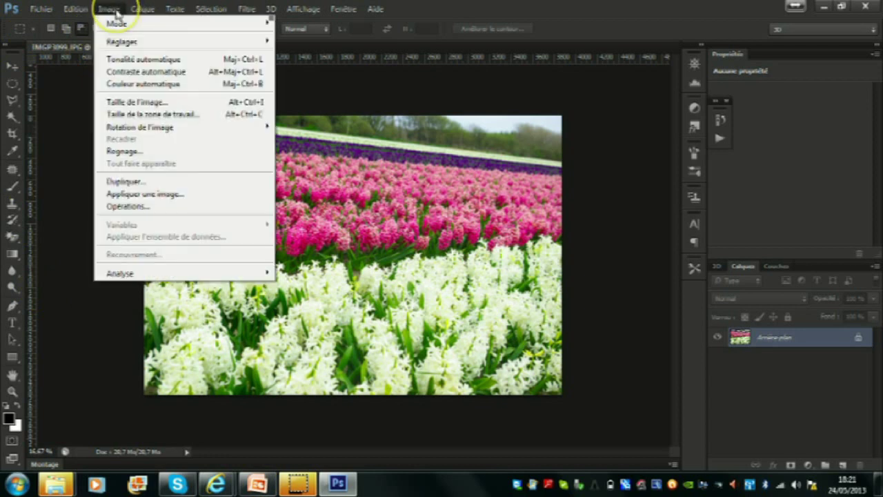
click(127, 101)
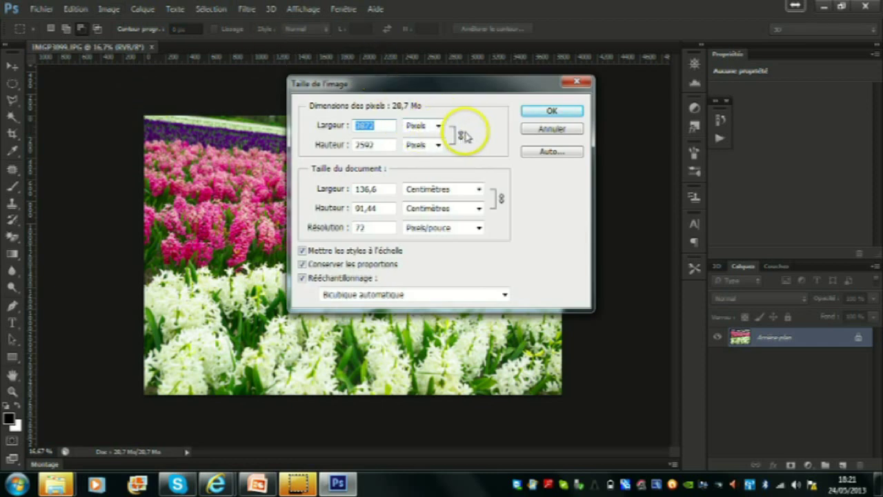
click(386, 125)
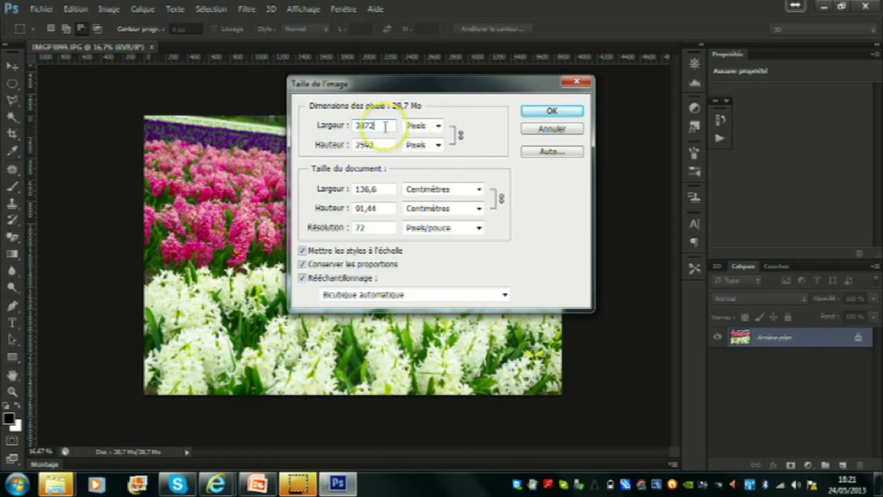
double_click(364, 125)
text(905)
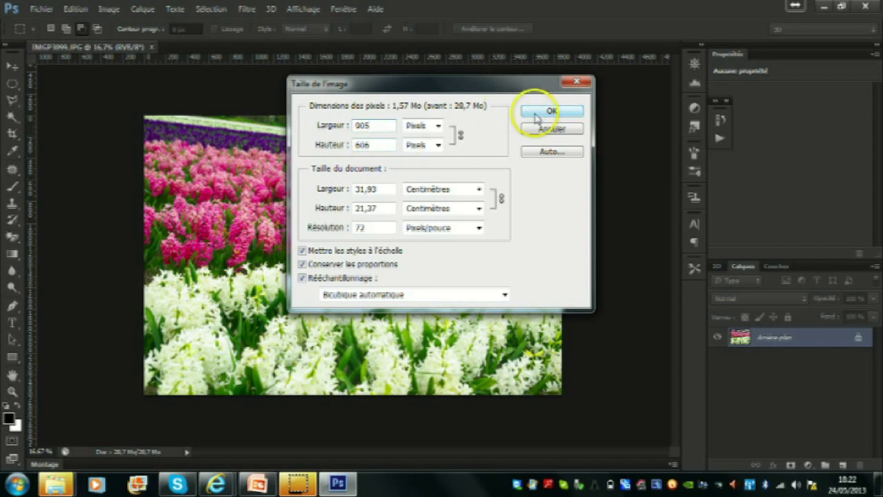
click(550, 129)
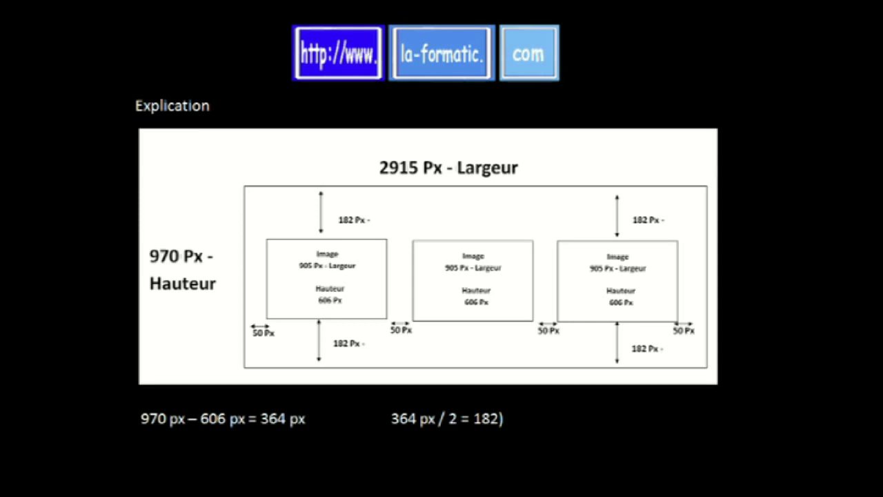
Advance the slideshow to the 'Repères Horizontaux' guide positions slide
click(55, 459)
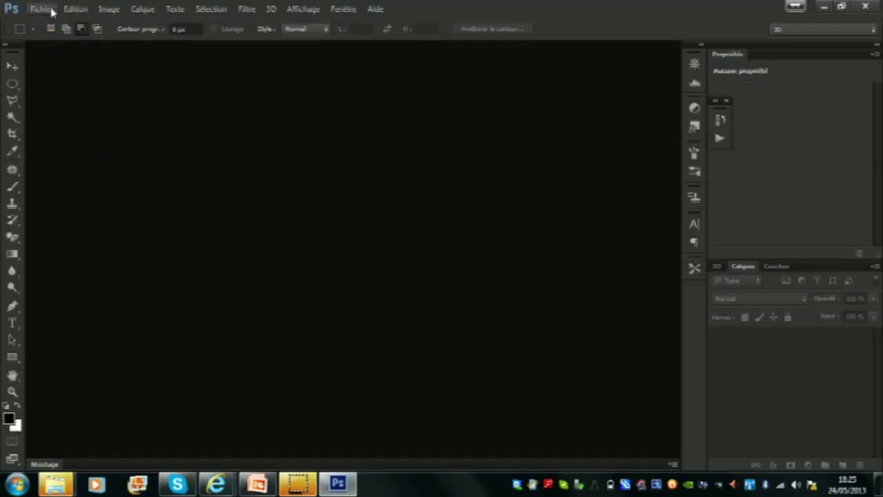
Set up a new document of 2915 × 970 px at 72 ppi with a white background
click(51, 11)
click(48, 22)
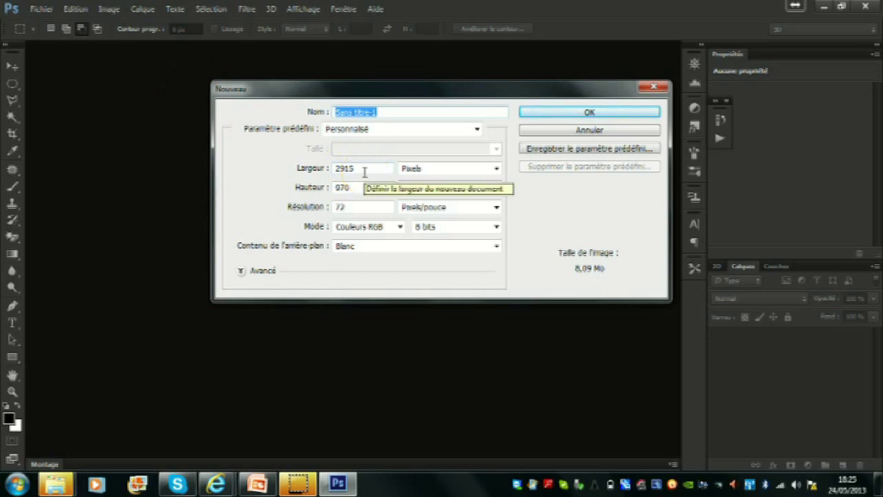
click(361, 187)
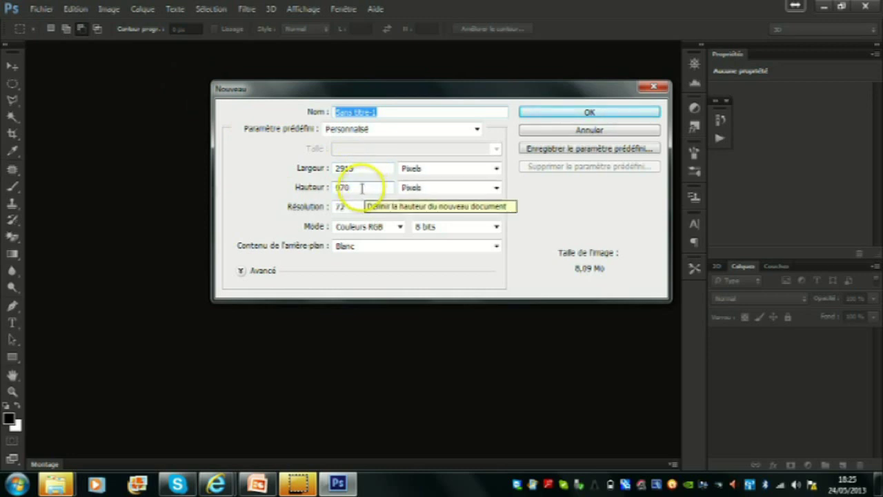
Create the white 2915 × 970 px canvas and turn its rulers on
click(563, 112)
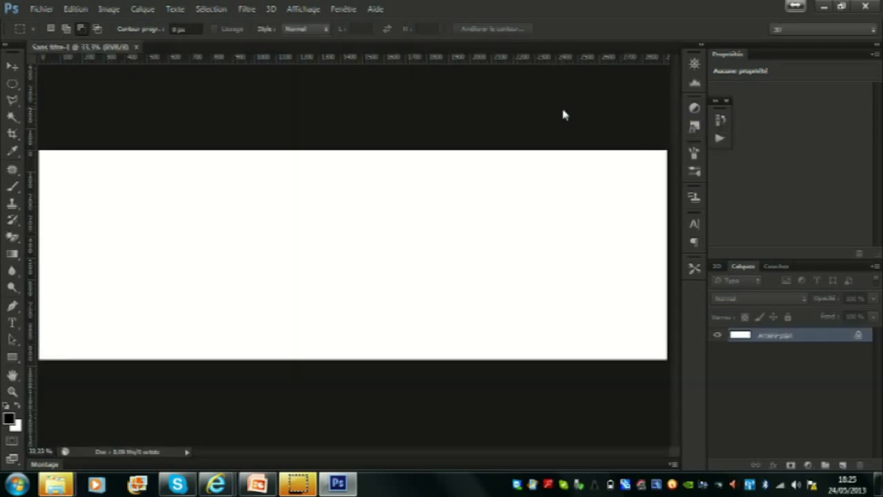
key(ctrl+r)
click(266, 103)
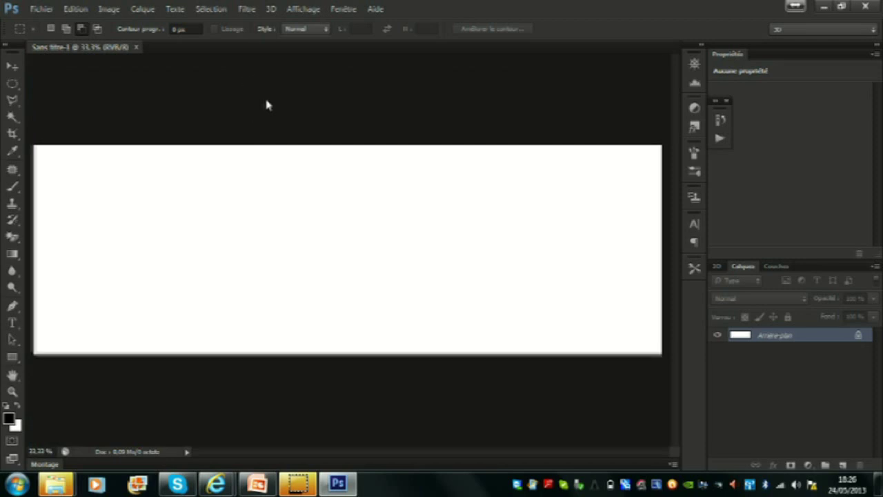
click(308, 33)
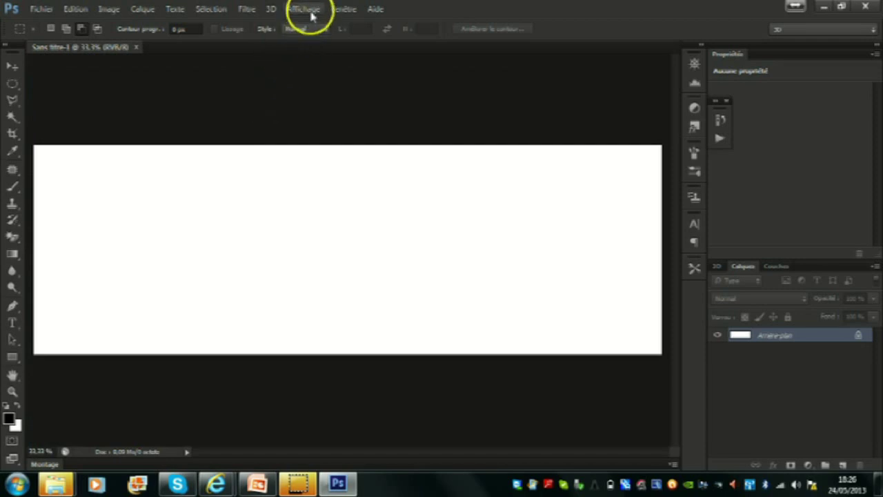
click(311, 15)
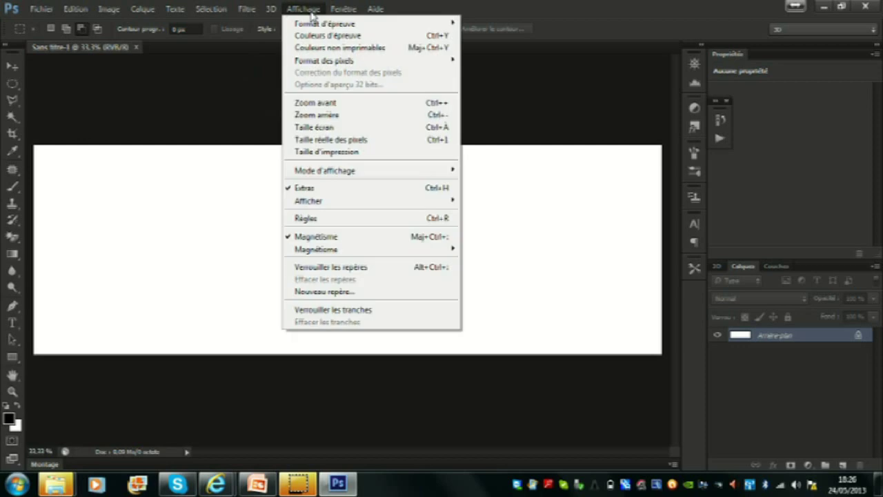
click(289, 220)
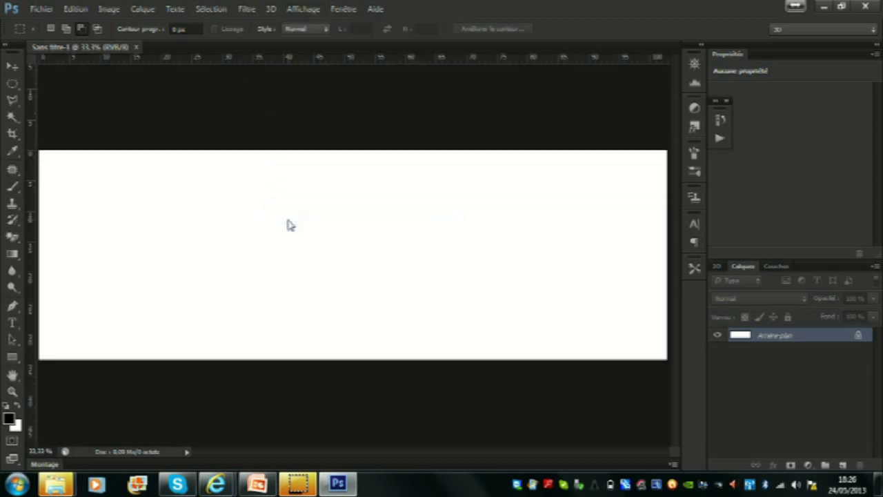
drag(227, 75, 85, 163)
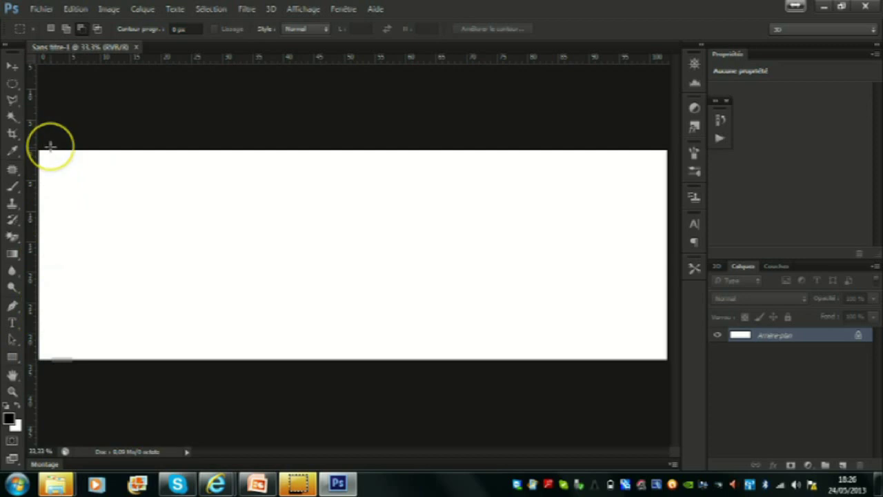
Set the ruler units to Pixels in the Unités et règles preferences
click(76, 9)
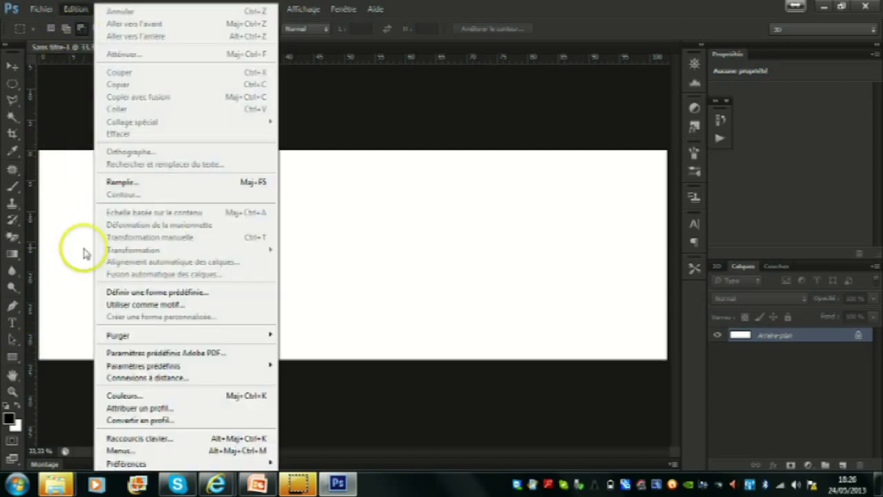
mouse_move(126, 462)
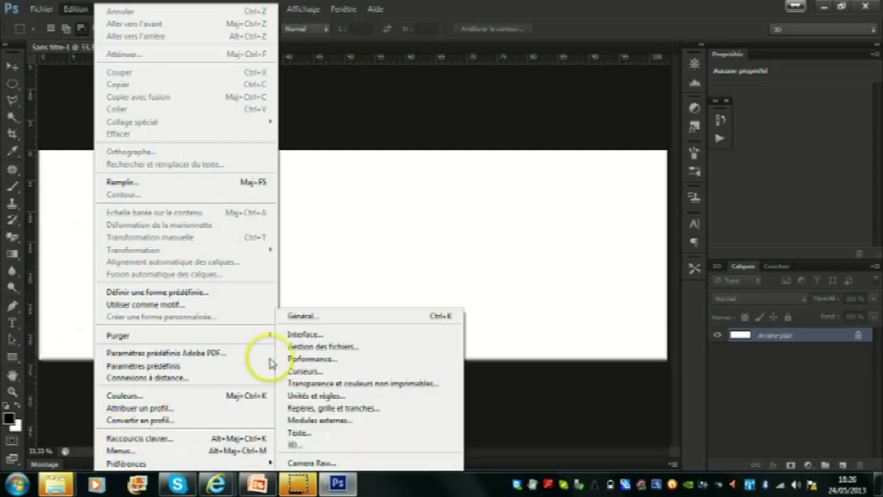
click(300, 397)
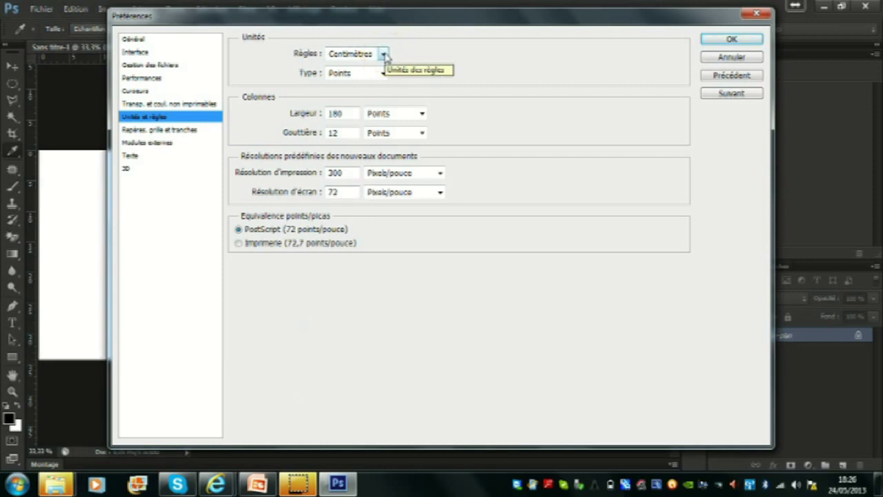
click(383, 55)
drag(385, 57, 362, 69)
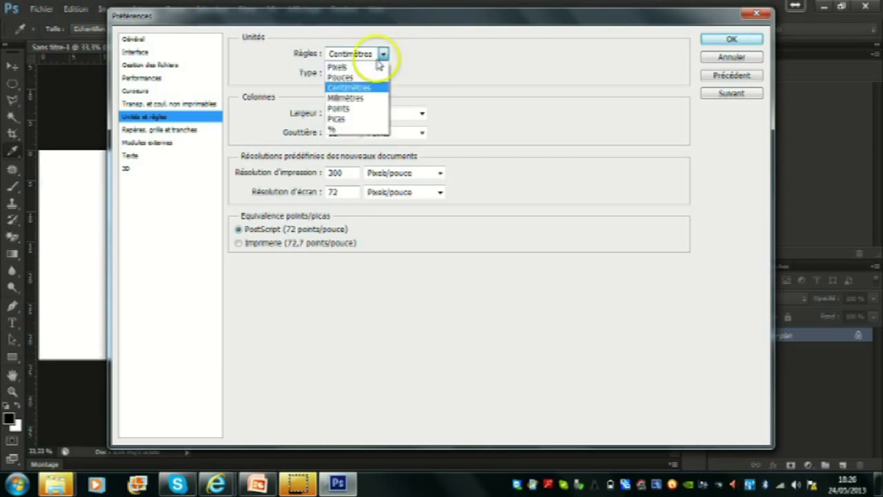
click(361, 68)
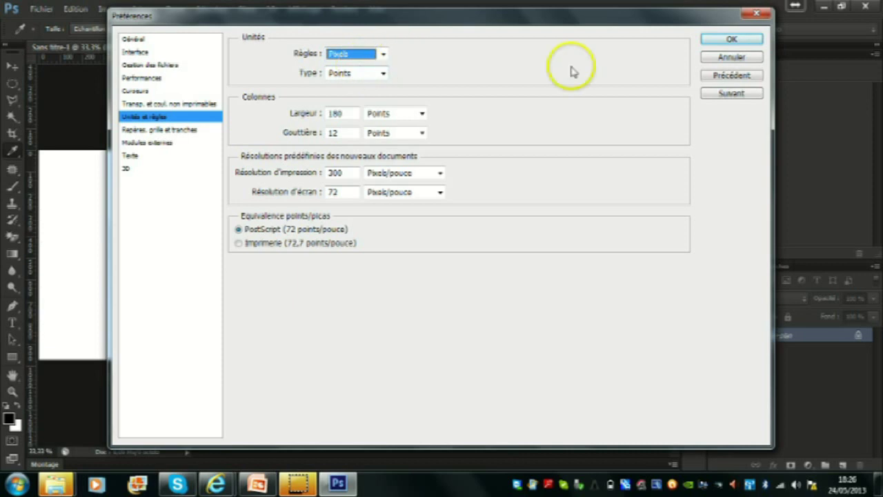
click(726, 40)
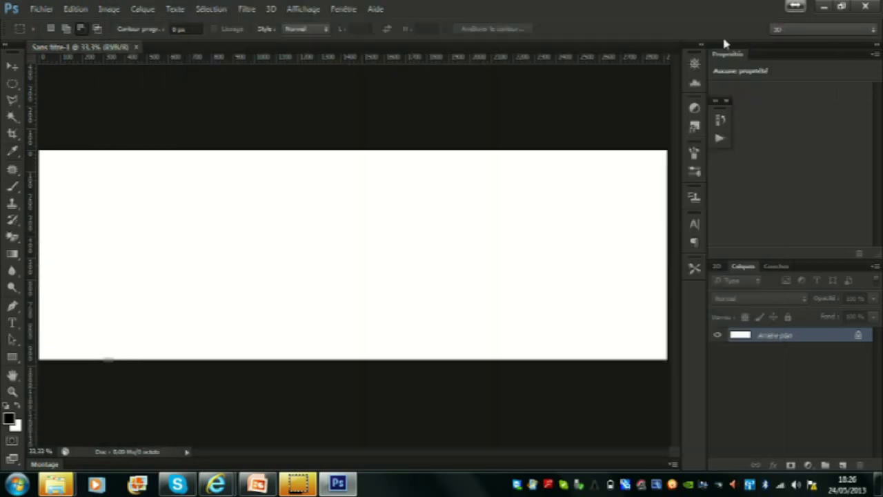
Zoom in on the canvas's left edge and pull a vertical guide to about 50 px
key(ctrl+plus)
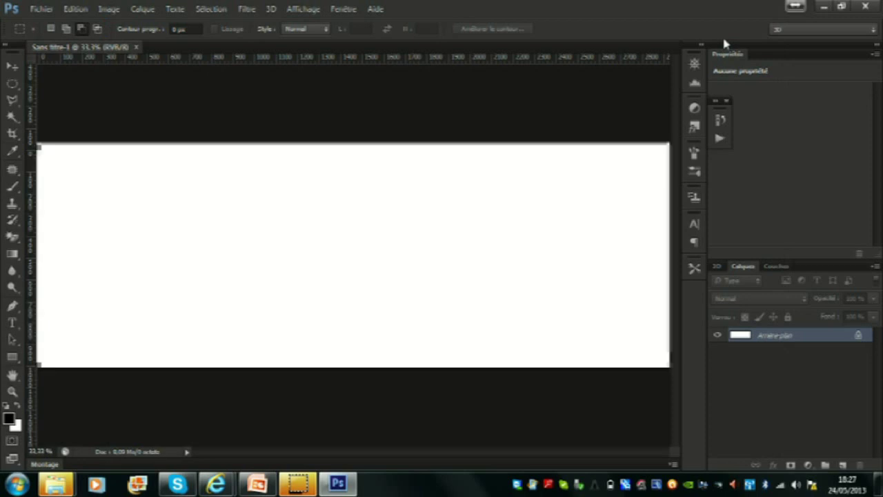
key(ctrl+plus)
key(ctrl+plus)
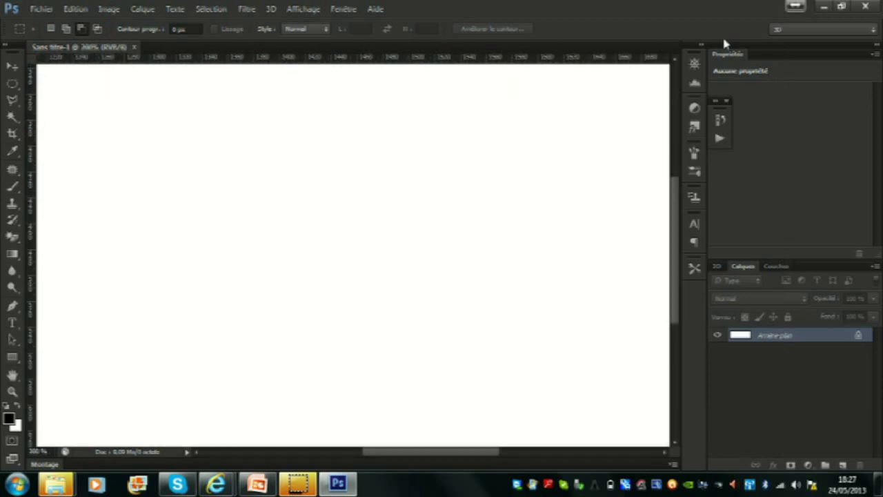
key(ctrl+plus)
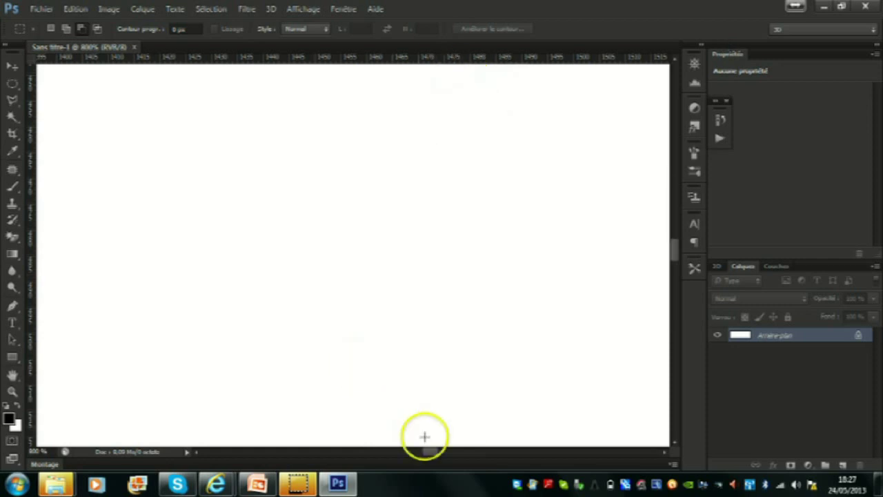
drag(434, 455, 258, 455)
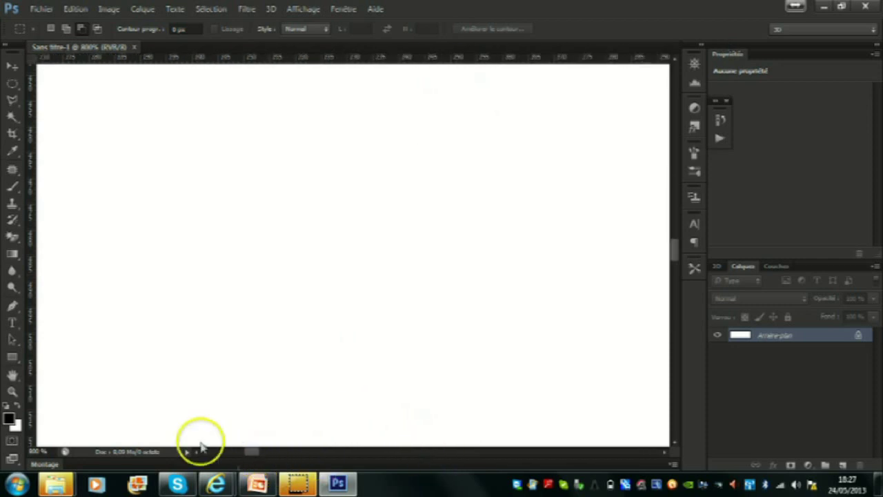
mouse_move(241, 456)
mouse_down()
mouse_move(212, 454)
mouse_move(232, 455)
mouse_up()
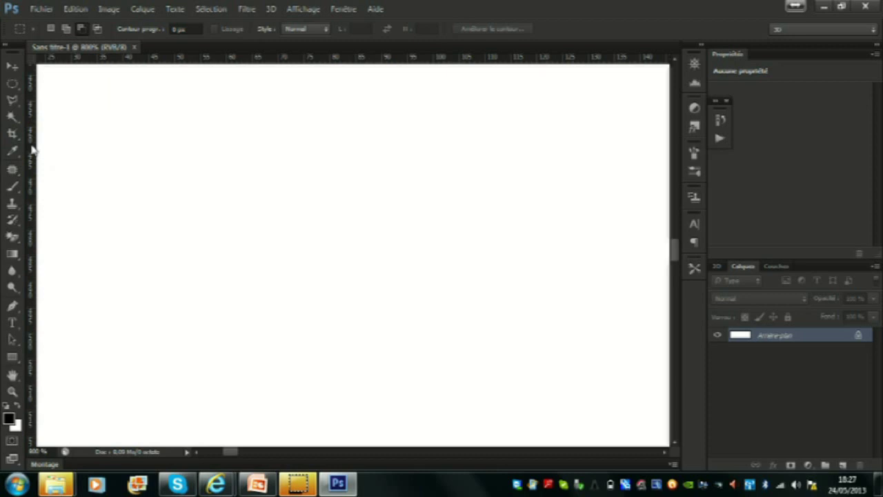
drag(33, 149, 178, 147)
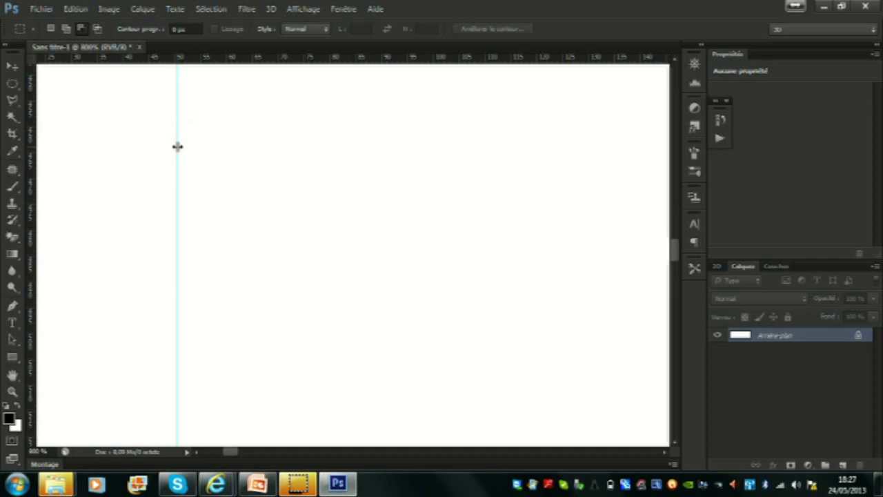
With the Move tool, drag the misplaced vertical guide back off the canvas
drag(148, 59, 168, 96)
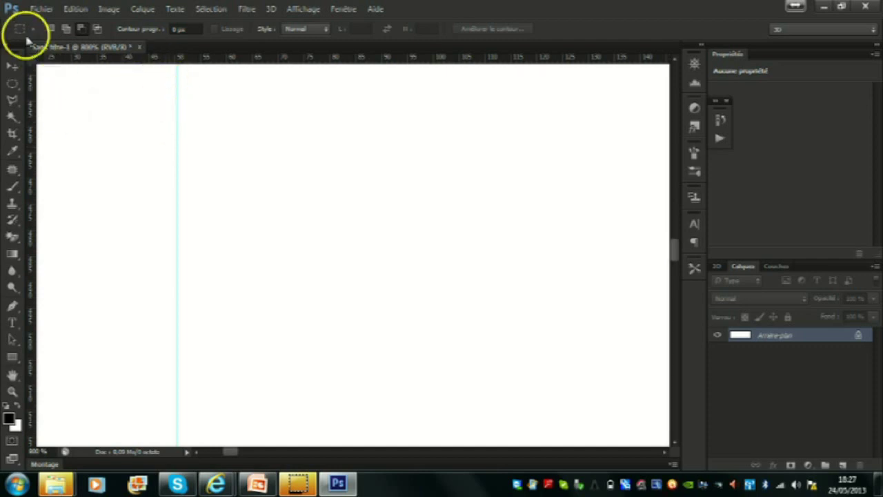
click(13, 66)
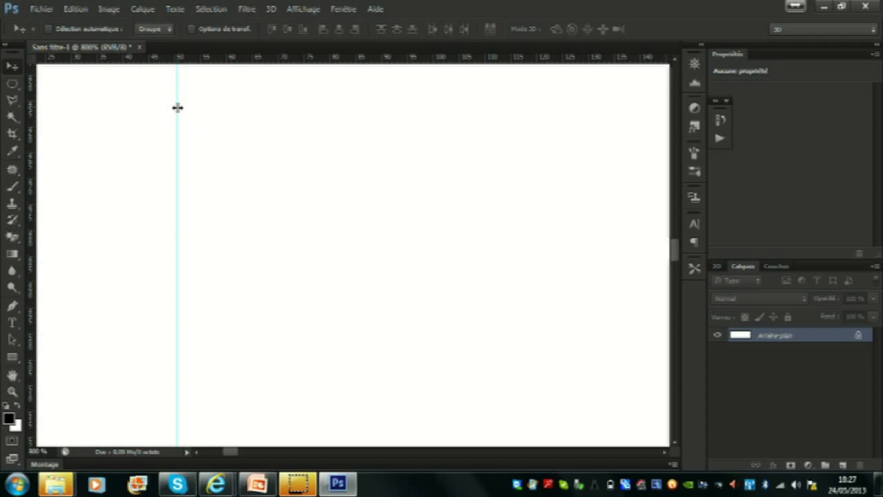
drag(177, 107, 21, 103)
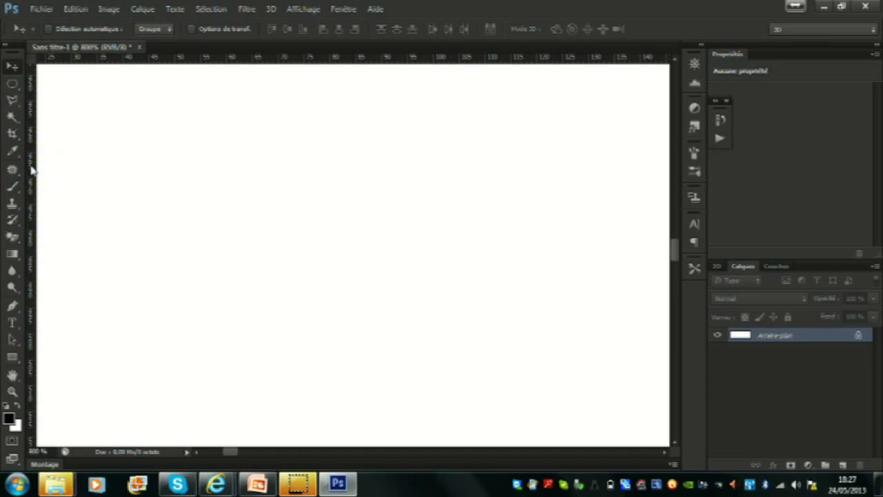
Add a vertical guide at 50.5 px and another further right near 955 px
drag(31, 171, 178, 145)
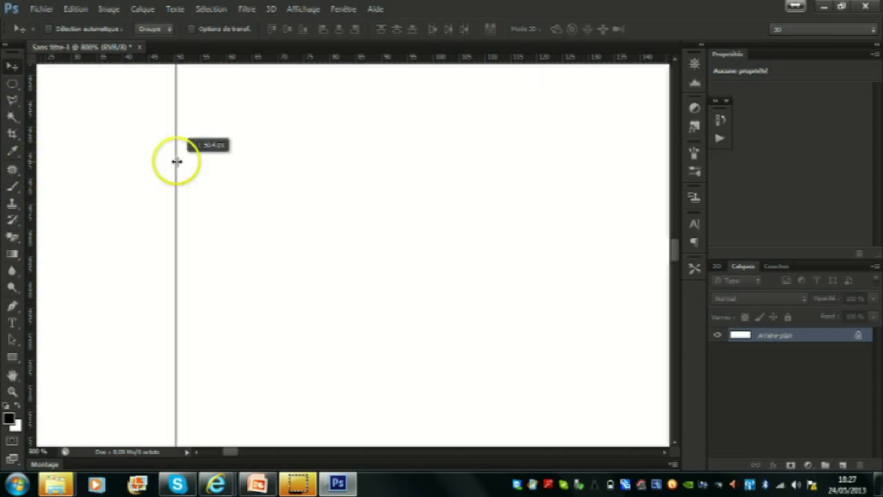
drag(178, 145, 178, 161)
scroll(177, 161, right, 5)
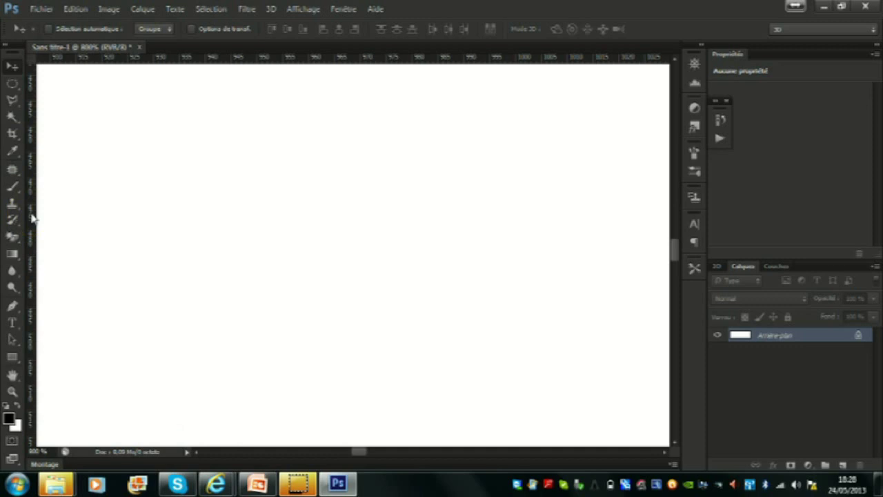
drag(32, 218, 283, 193)
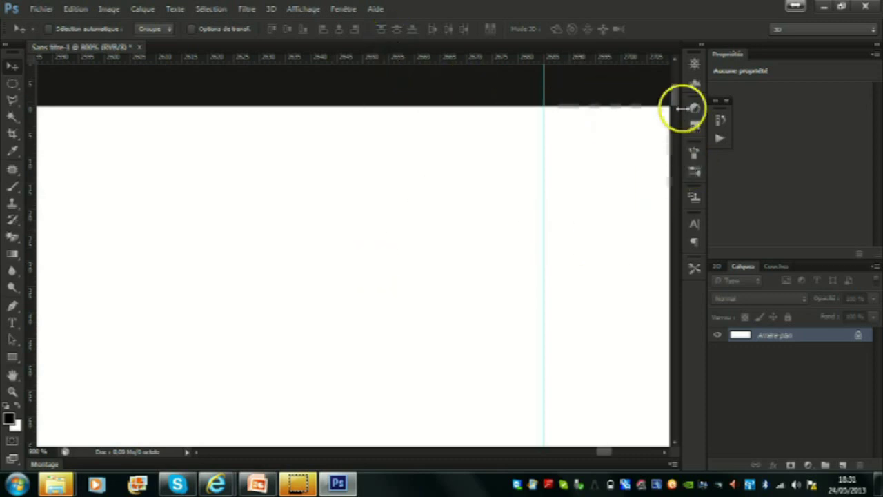
Pull a horizontal guide onto the canvas, then undo it with Ctrl+Z
drag(674, 92, 678, 123)
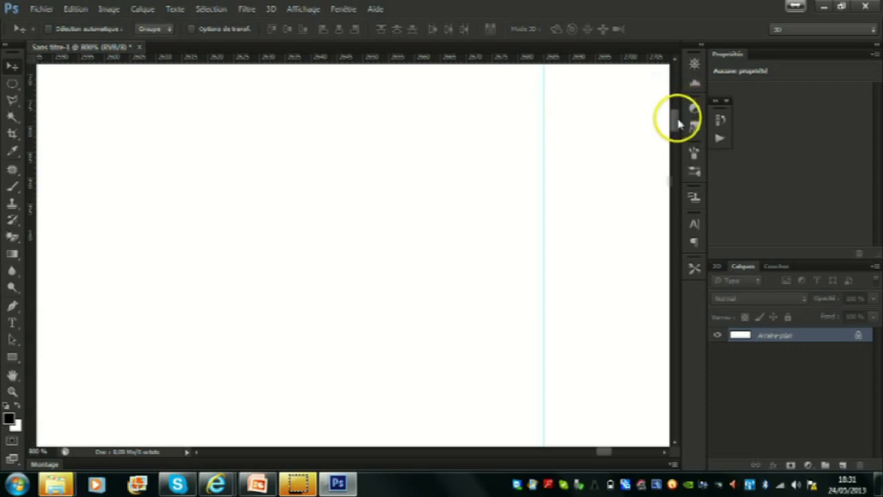
drag(678, 123, 678, 142)
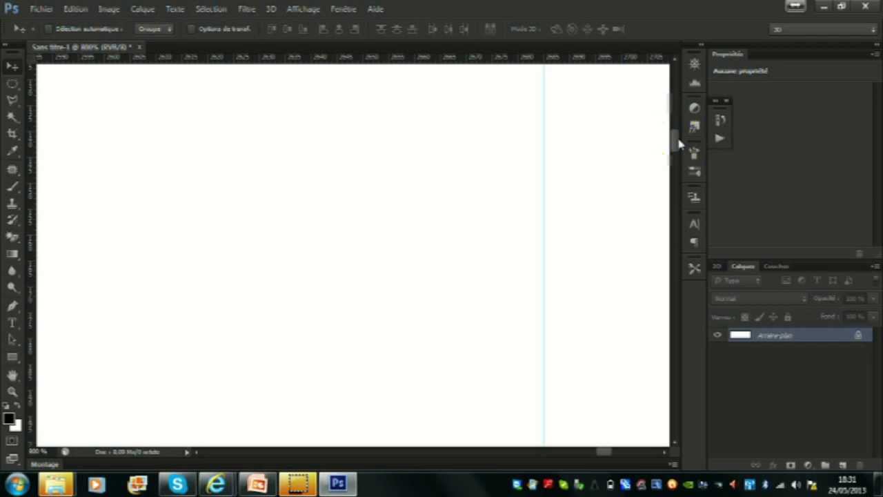
mouse_move(292, 60)
mouse_down()
mouse_move(306, 61)
mouse_move(216, 348)
mouse_up()
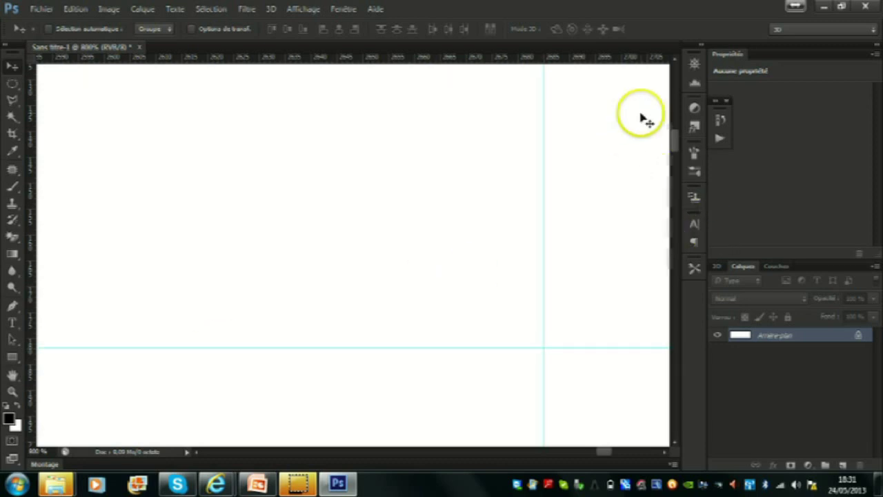
key(ctrl+z)
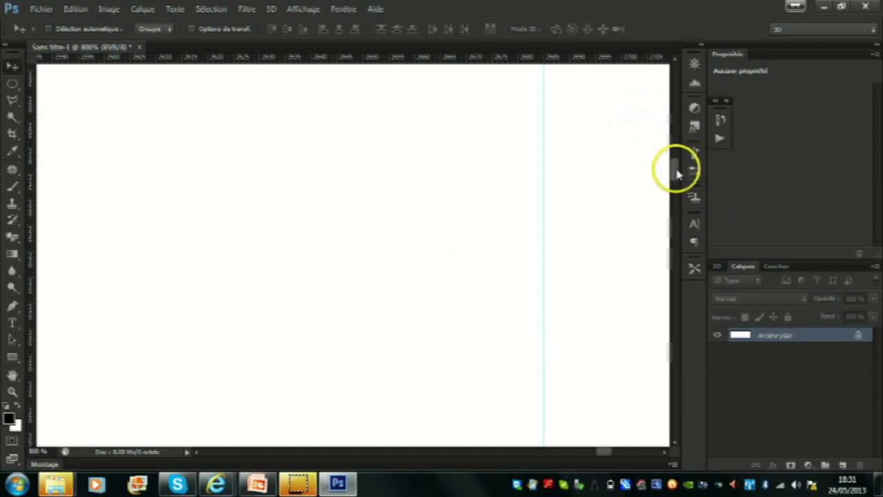
Scroll down the canvas and float the blank document in its own window
drag(677, 235, 677, 305)
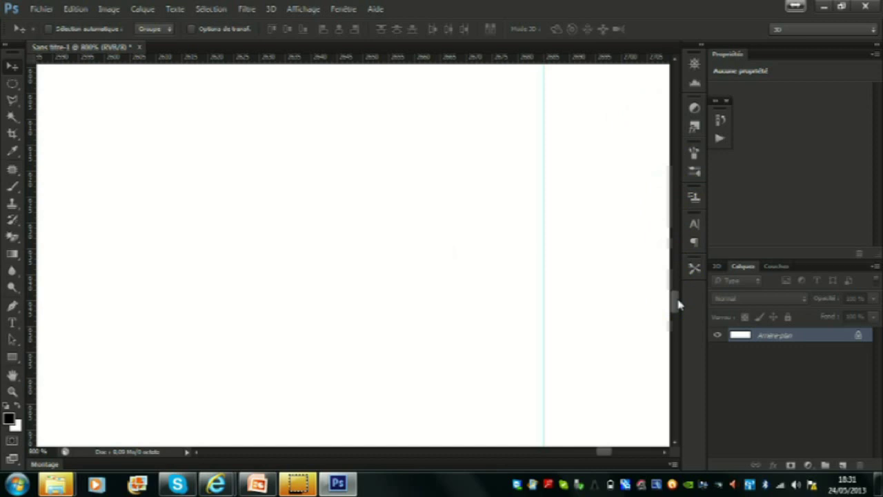
drag(677, 305, 677, 335)
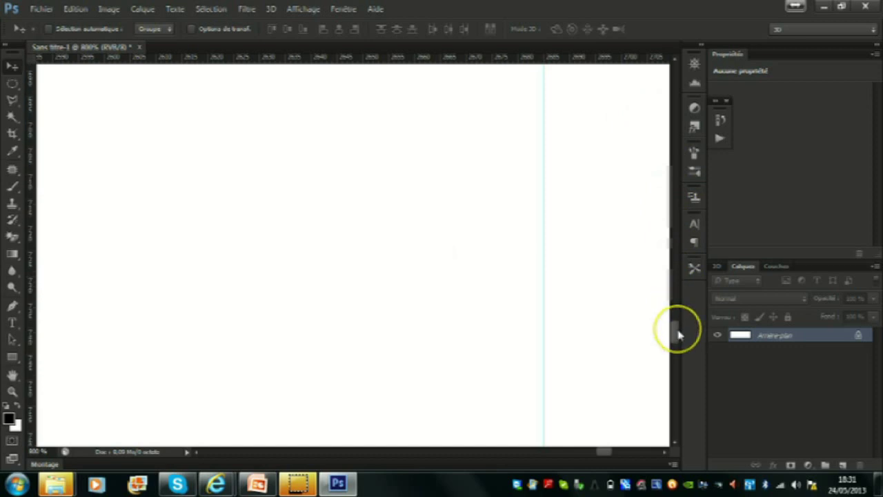
drag(677, 338, 680, 350)
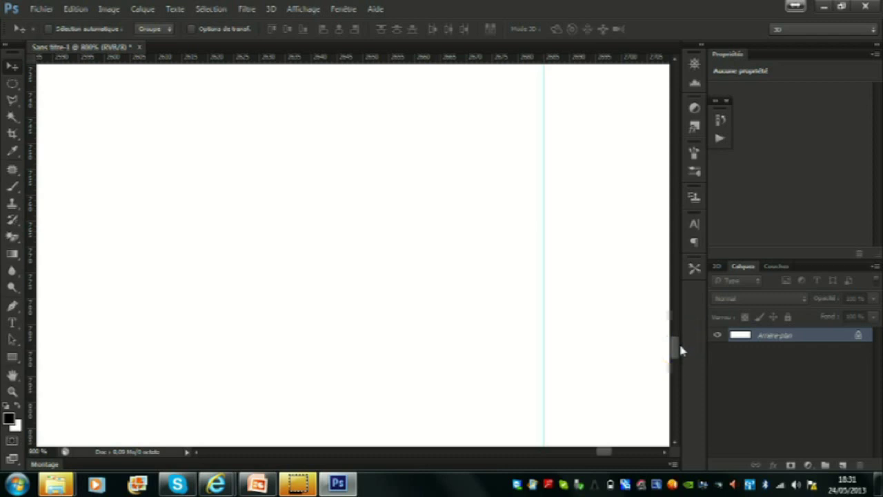
click(404, 122)
drag(345, 54, 377, 64)
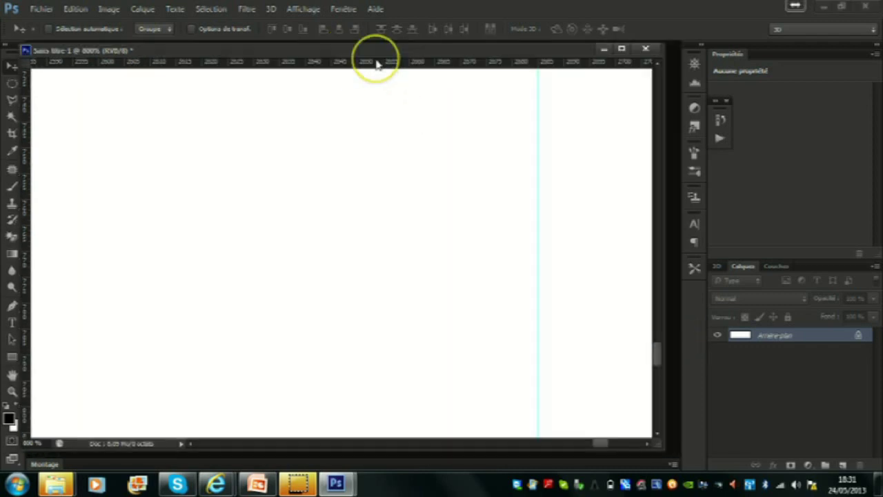
Drag a horizontal guide down from the top ruler to about 786 px
drag(376, 64, 346, 297)
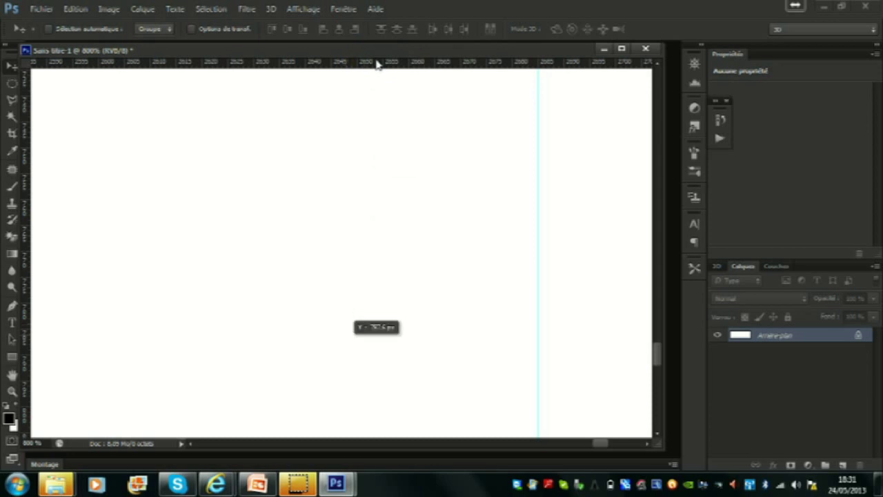
mouse_move(348, 331)
mouse_down()
mouse_move(345, 363)
mouse_move(347, 354)
mouse_up()
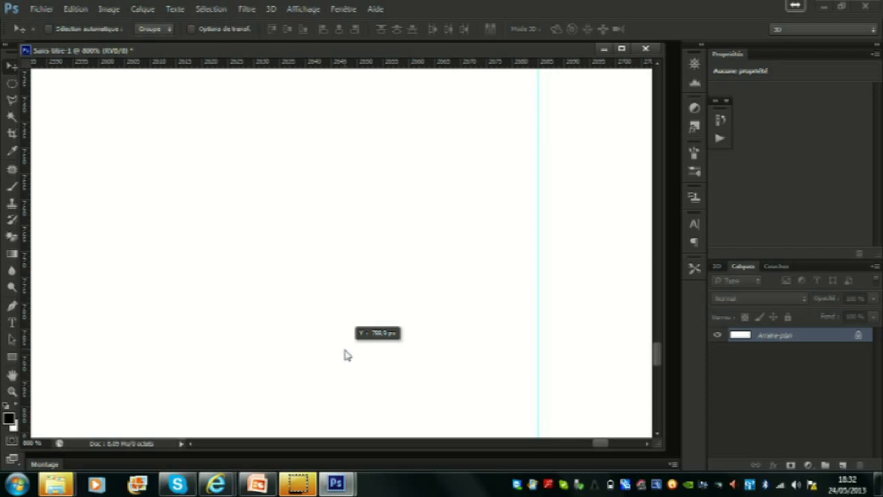
drag(344, 350, 343, 347)
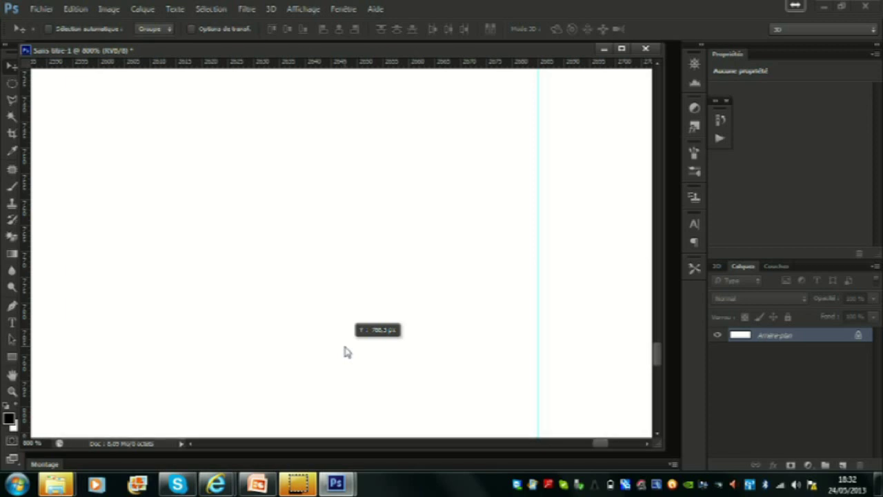
drag(345, 346, 344, 347)
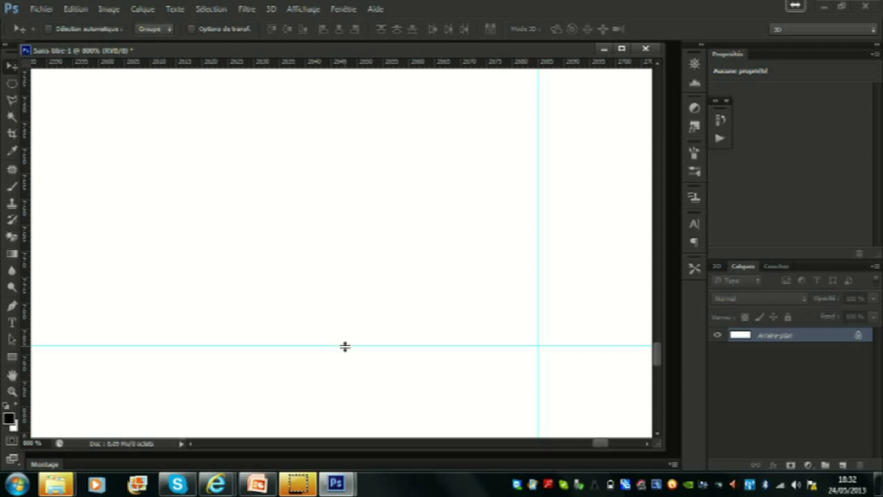
Zoom out to 25% and bring up the Fichier > Ouvrir dialog
scroll(345, 348, down, 5)
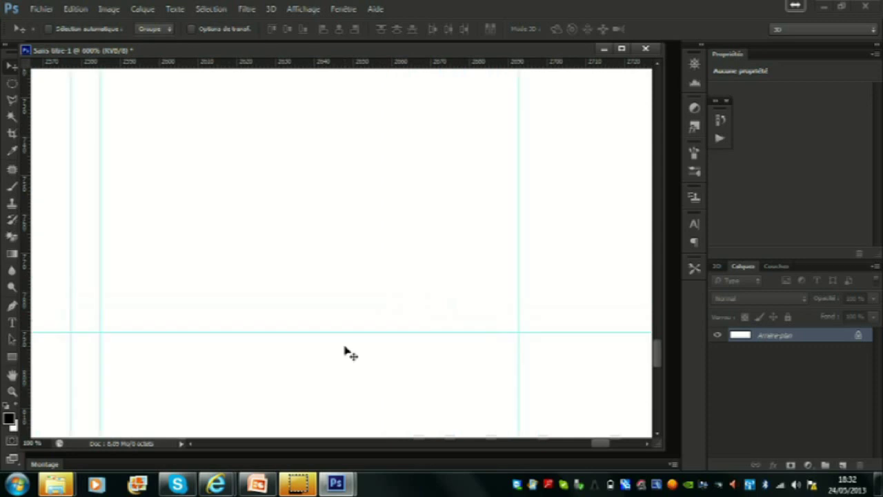
scroll(348, 353, down, 5)
scroll(345, 347, down, 1)
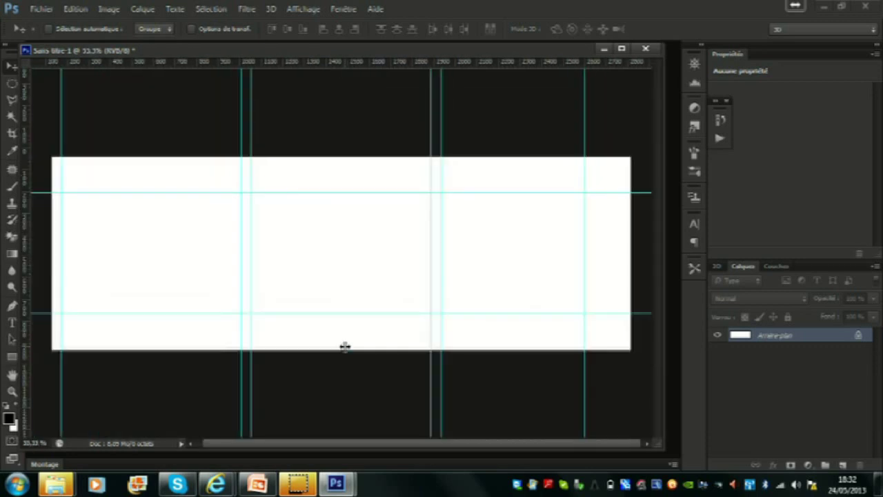
scroll(344, 346, down, 1)
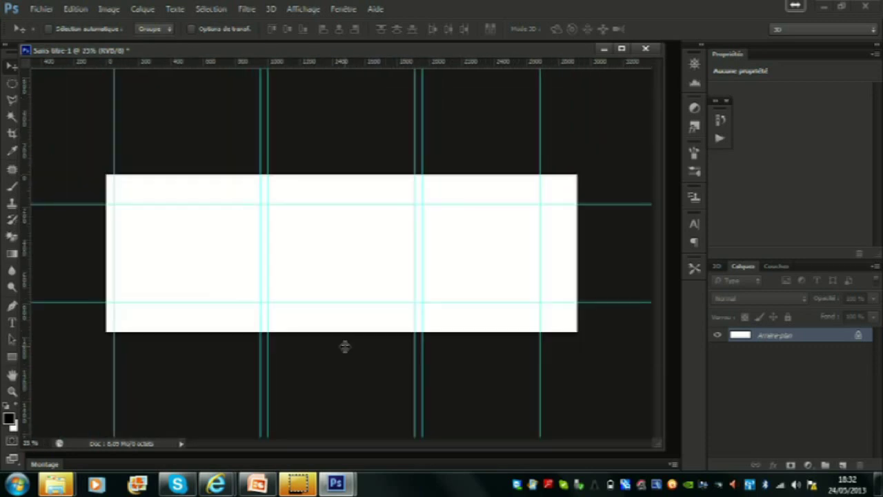
click(43, 11)
click(48, 36)
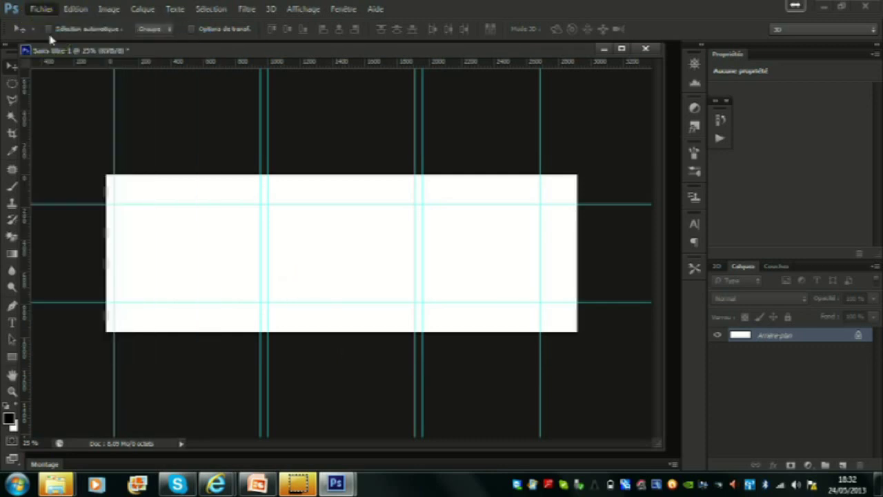
Open IMGP3099, IMGP3121 and IMGP3133 from fleurs, confirming each colour-profile prompt
mouse_move(547, 142)
mouse_down()
mouse_move(433, 88)
mouse_move(354, 73)
mouse_up()
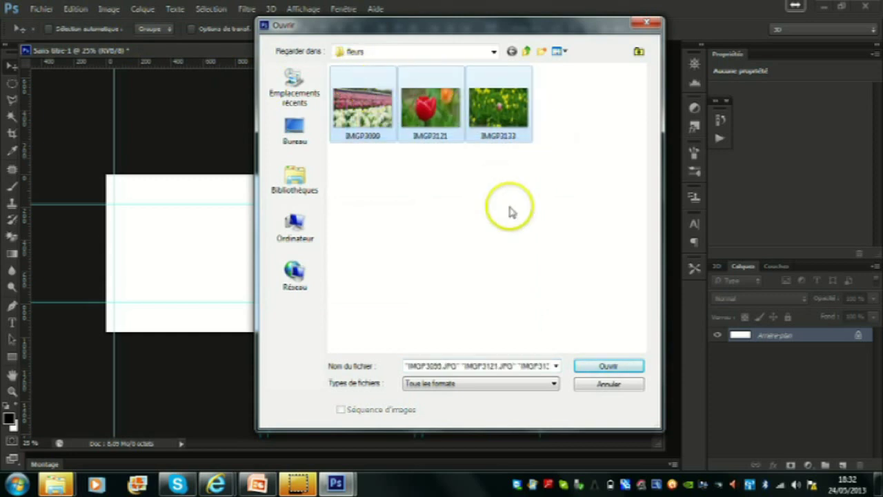
click(618, 364)
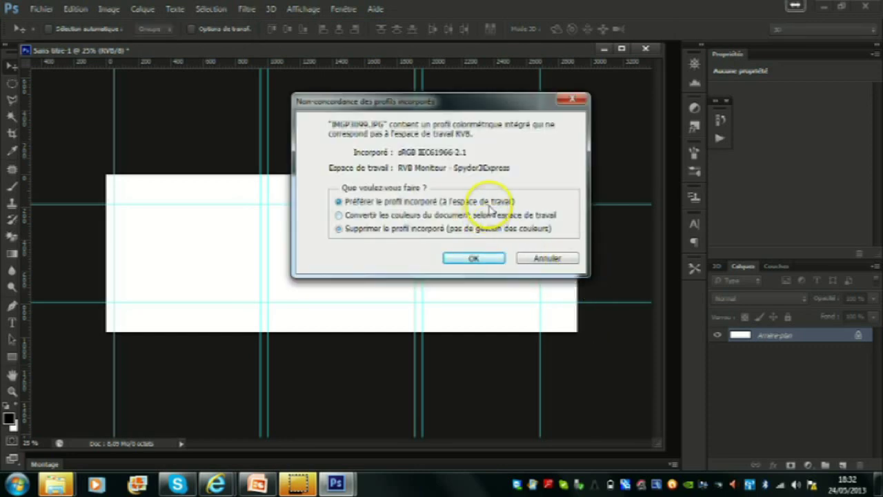
click(476, 260)
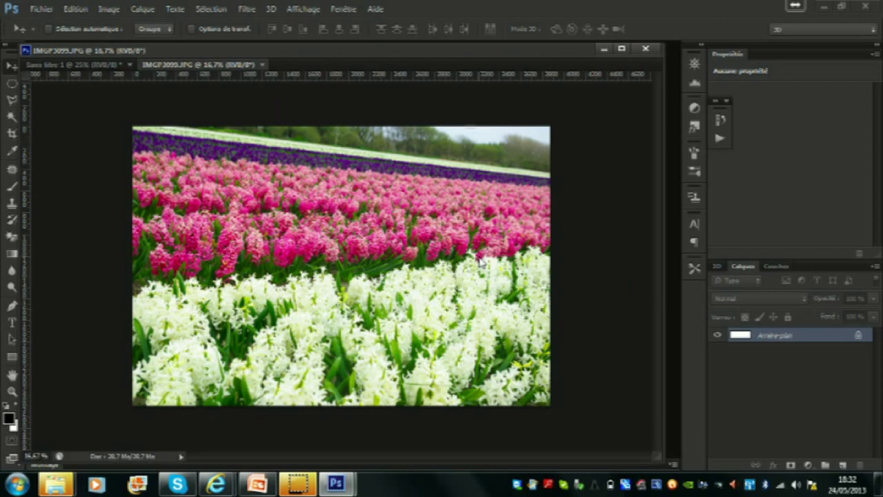
click(397, 202)
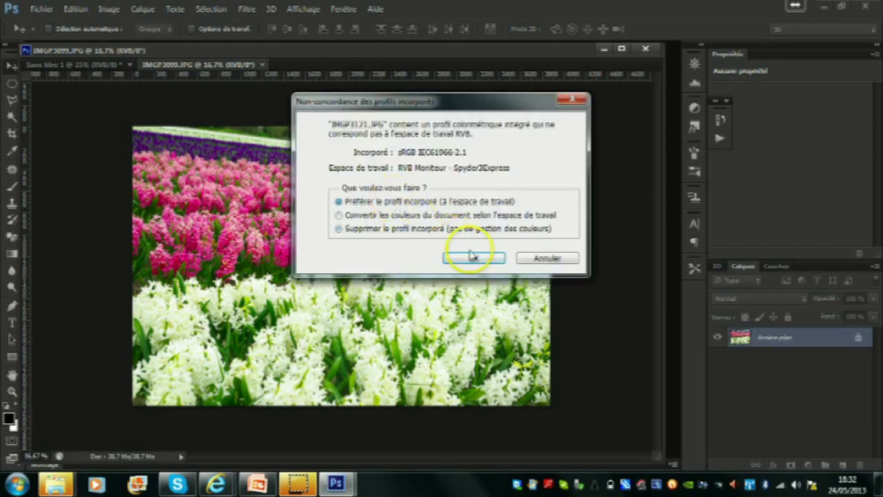
click(483, 258)
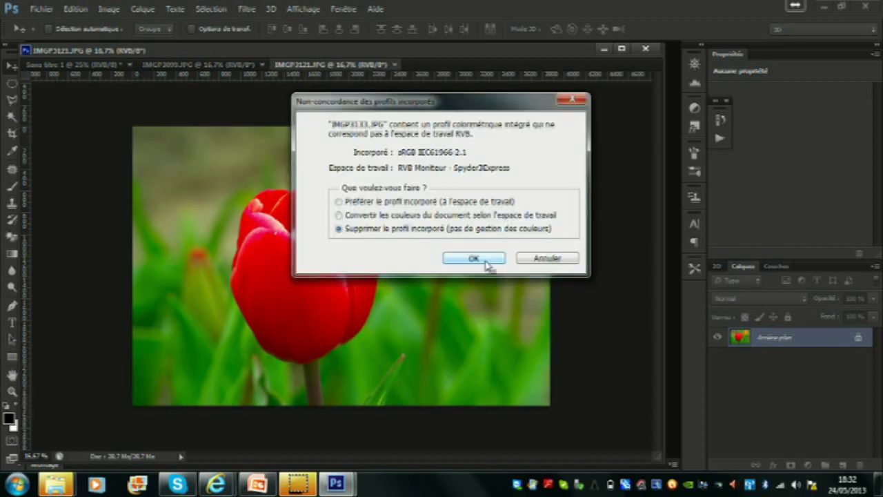
click(471, 258)
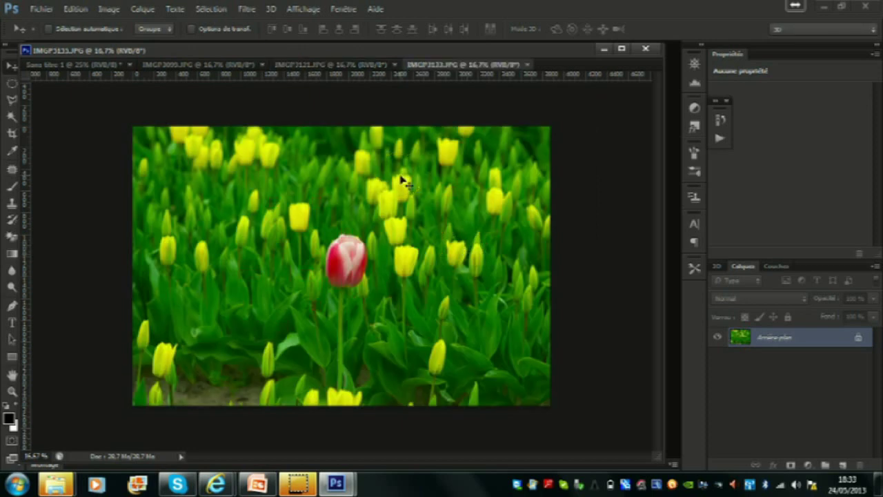
Resize IMGP3099 to 905 pixels wide with proportions kept, giving 905 × 606
click(227, 65)
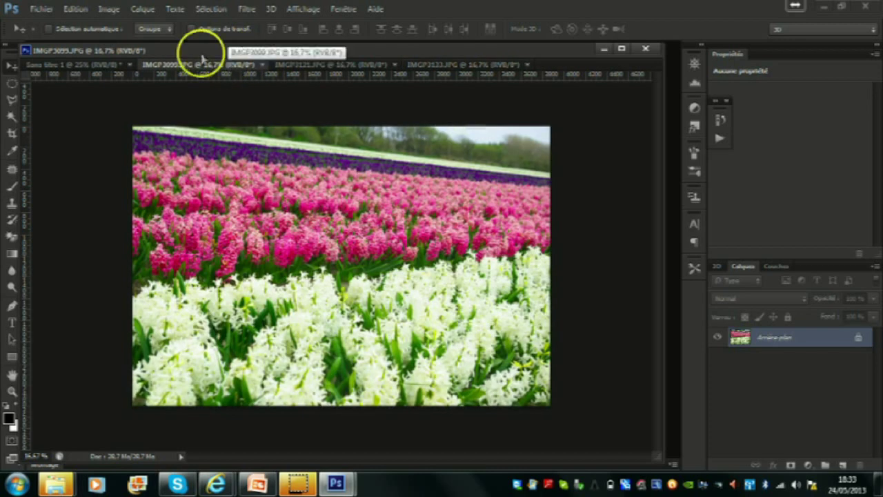
click(109, 10)
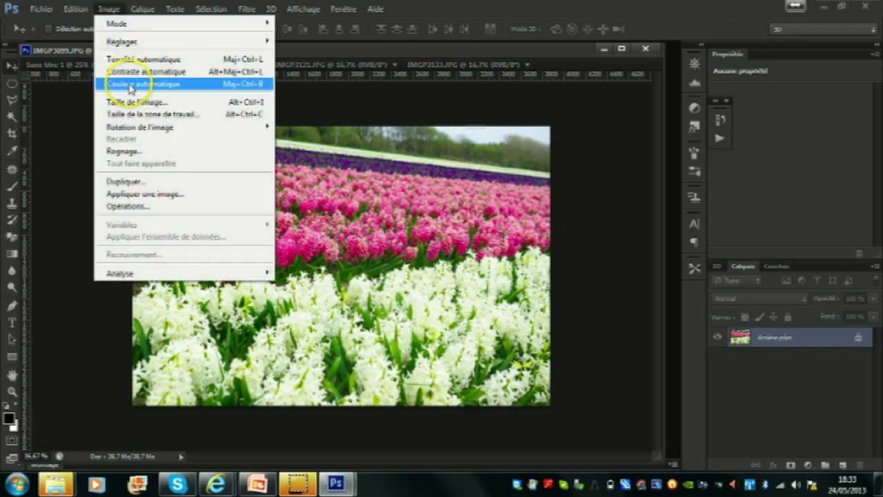
click(131, 102)
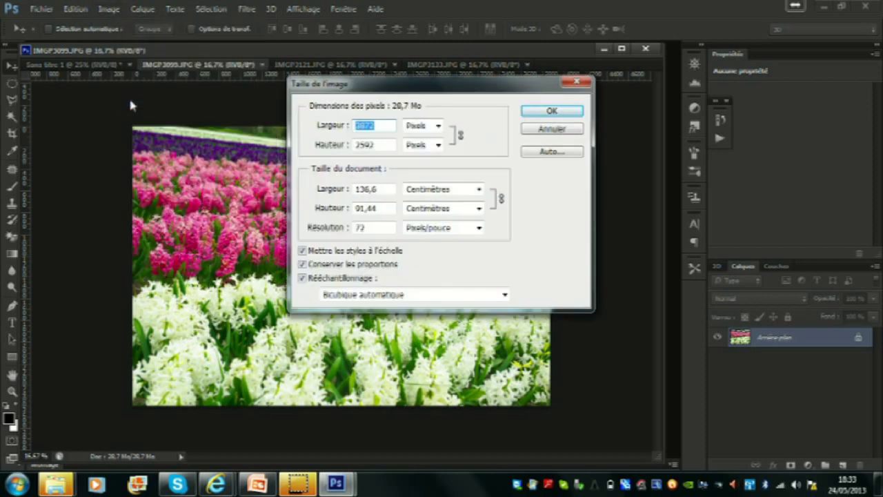
text(905)
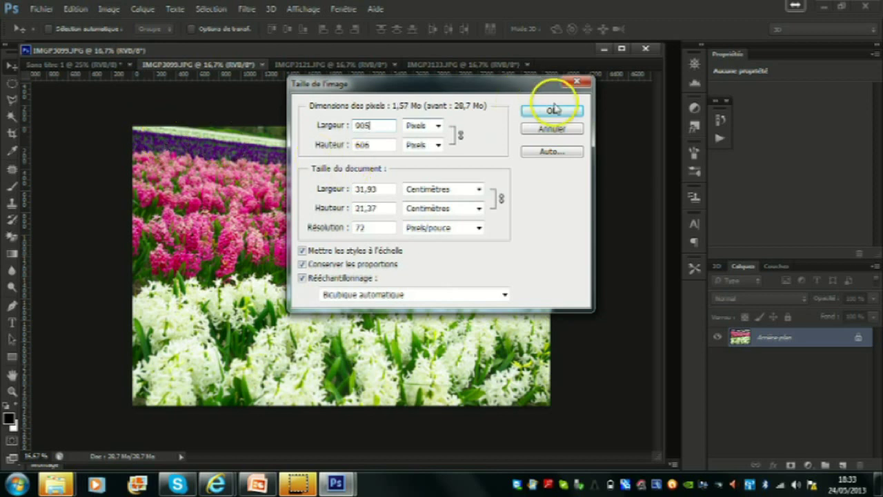
click(552, 111)
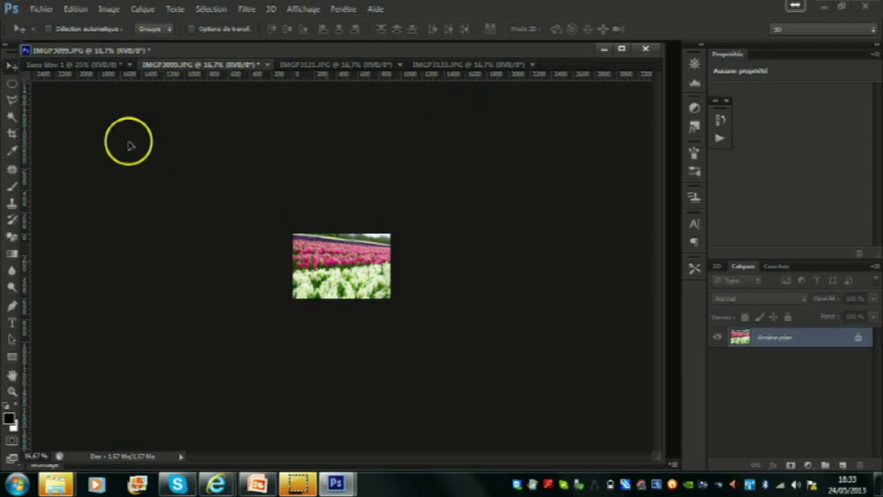
Drag the hyacinth photo into the panorama's first guide cell, then close IMGP3099 without saving
mouse_move(98, 69)
mouse_down()
mouse_move(185, 245)
mouse_move(182, 194)
mouse_up()
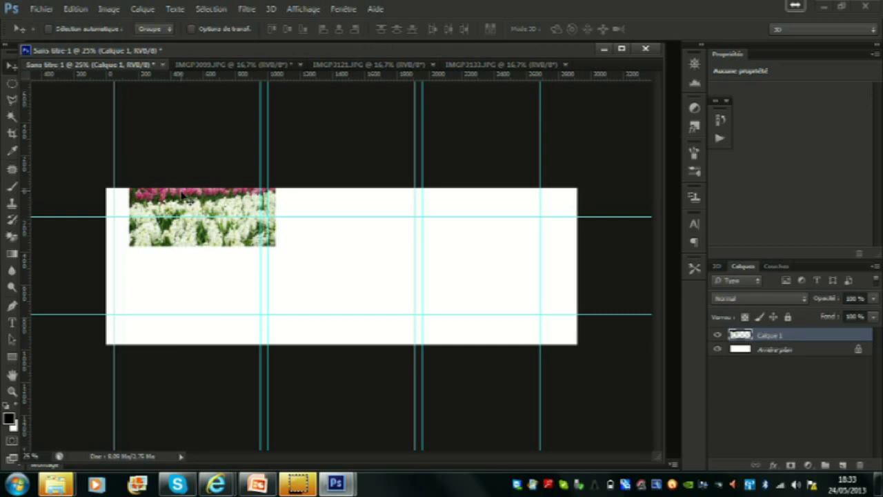
drag(190, 202, 172, 266)
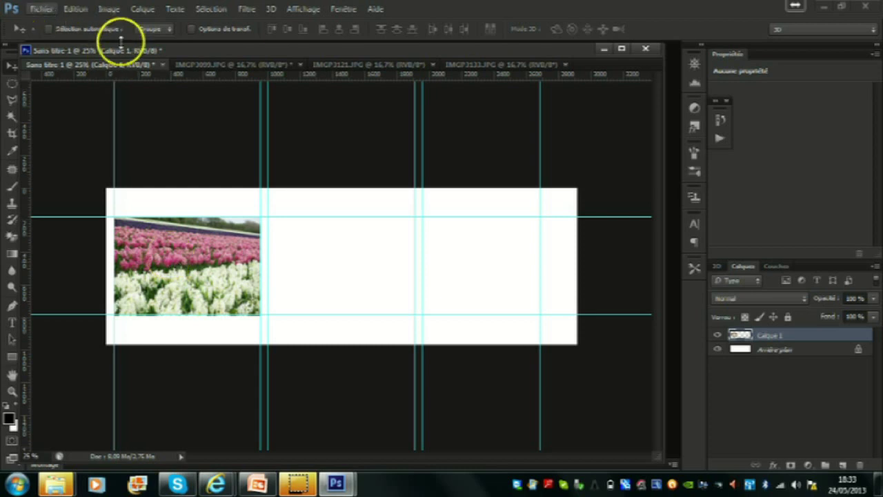
click(261, 69)
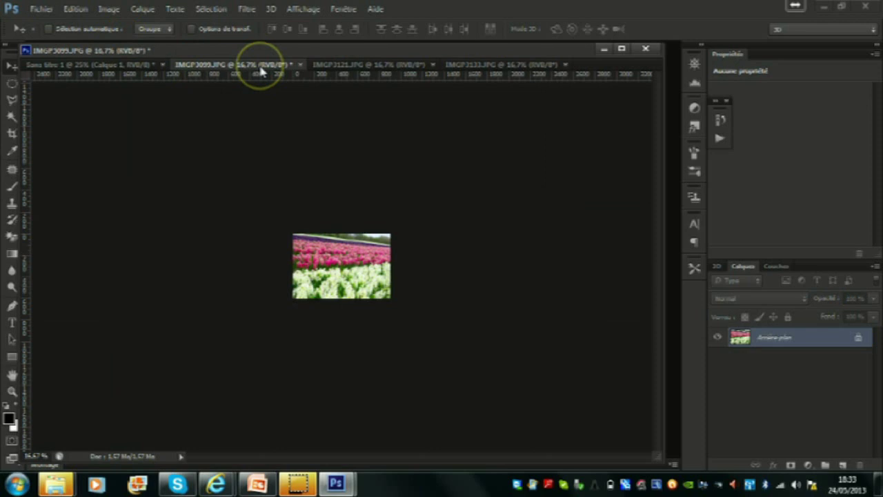
click(300, 65)
click(440, 191)
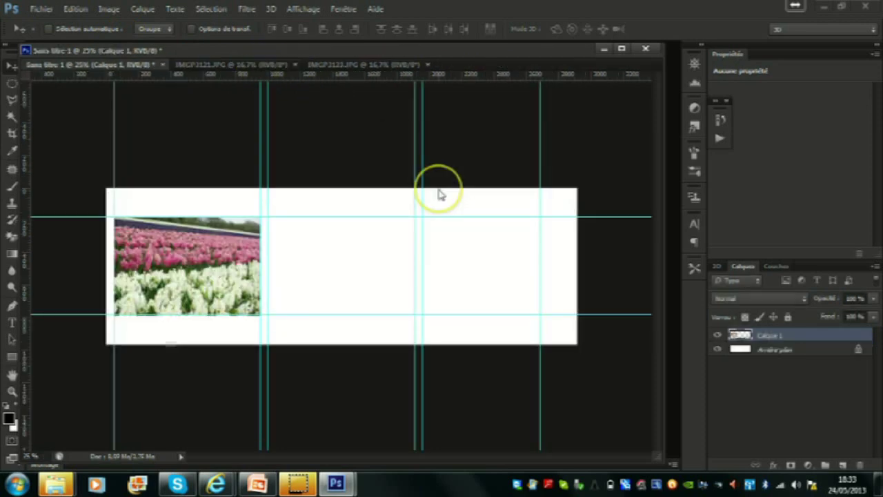
Resize the red tulip photo IMGP3121 to 905 × 606 pixels
click(233, 64)
click(103, 10)
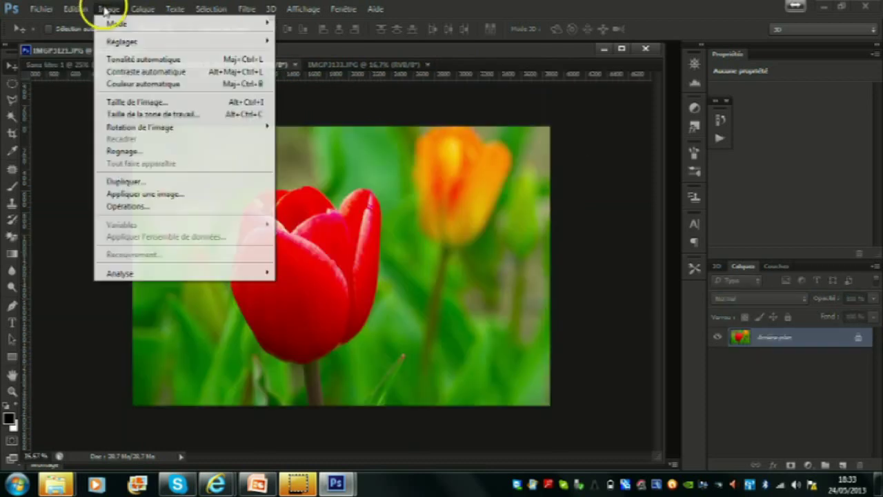
click(150, 103)
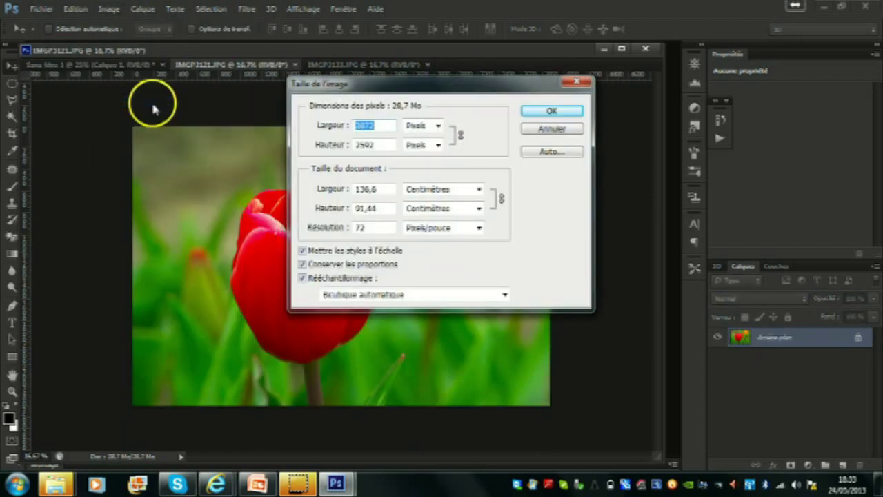
text(905)
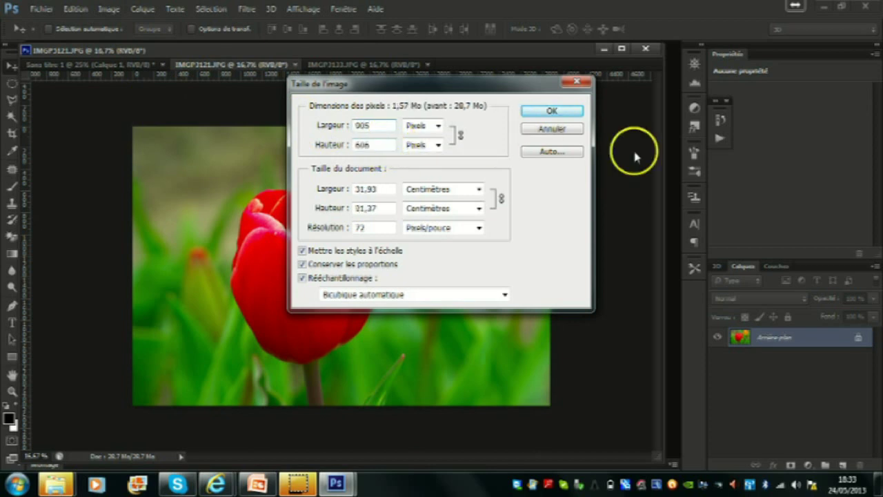
click(564, 112)
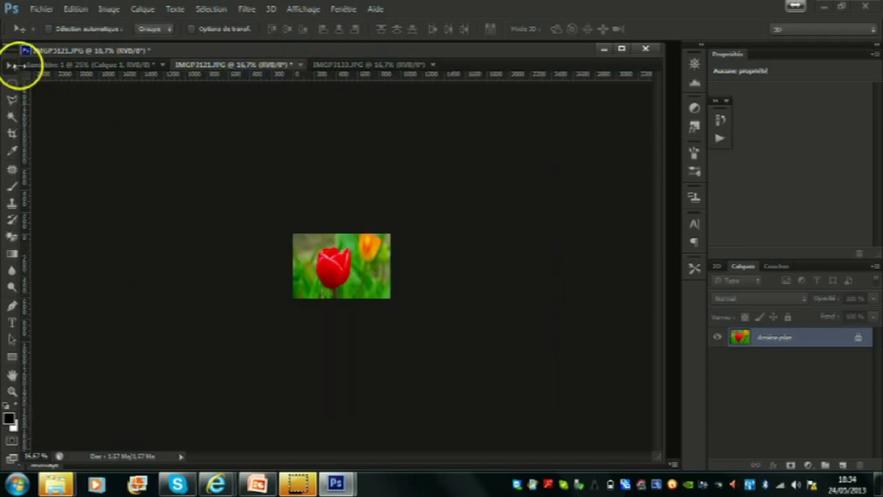
Place the red tulip photo in the panorama's second slot and close IMGP3121 unsaved
mouse_move(321, 262)
mouse_down()
mouse_move(147, 124)
mouse_move(135, 68)
mouse_move(323, 264)
mouse_up()
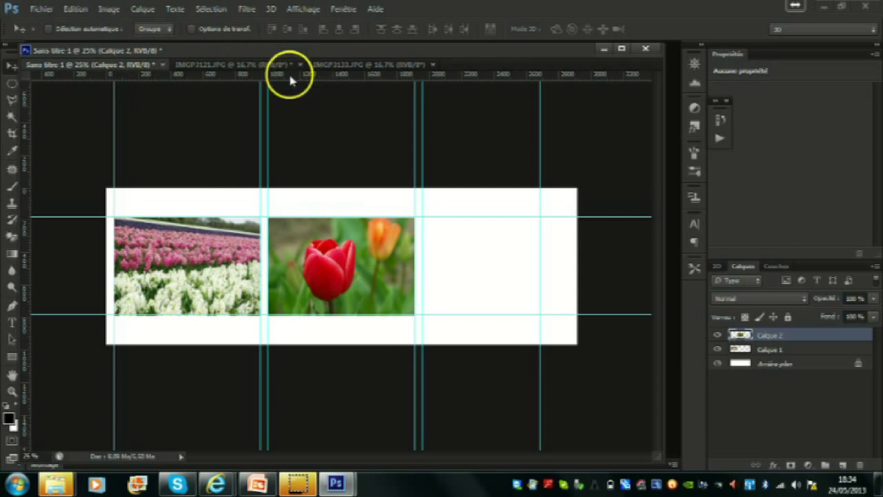
click(270, 66)
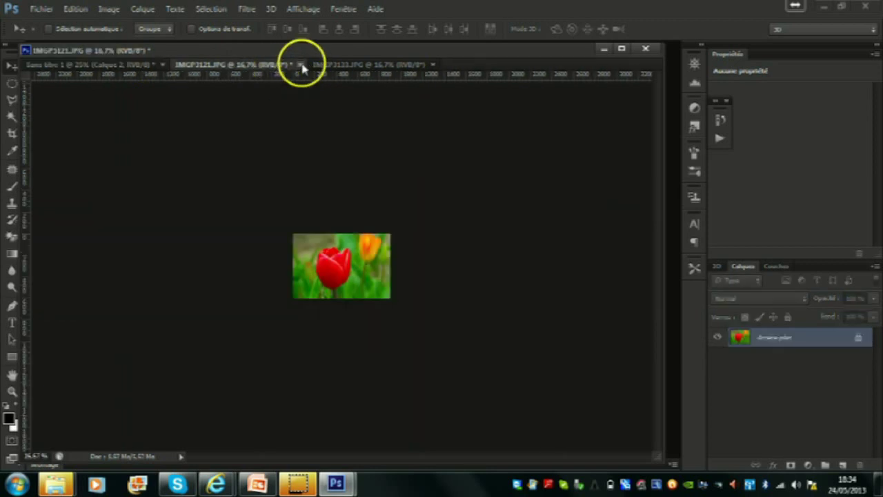
click(300, 64)
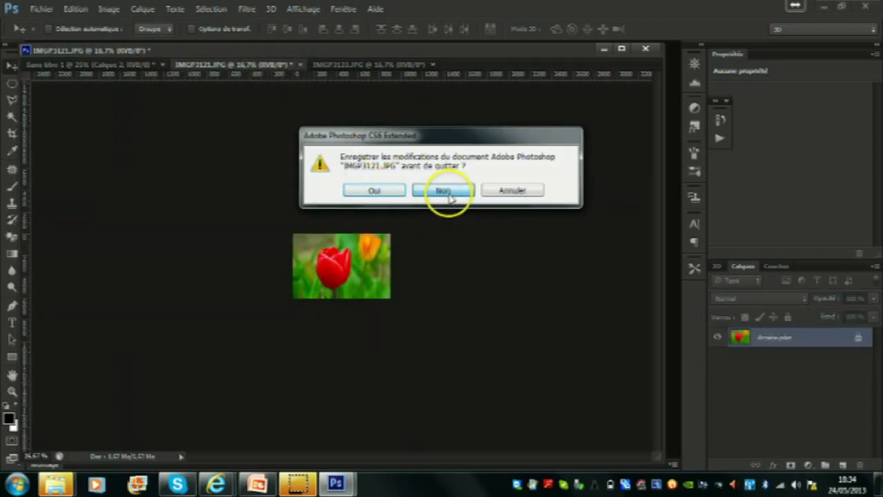
click(443, 191)
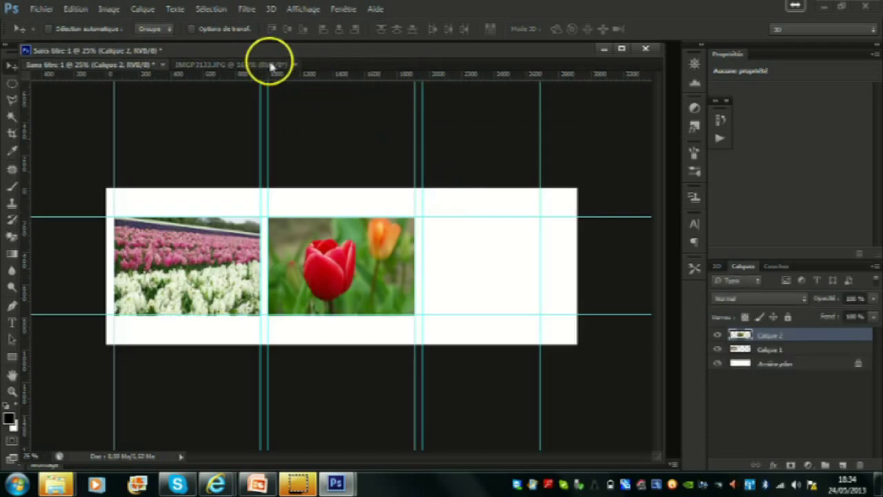
click(271, 65)
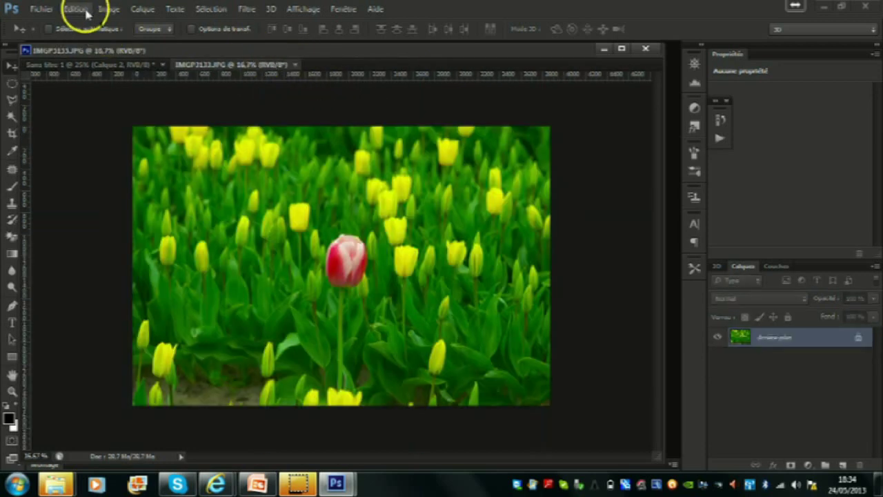
Resize the yellow tulip photo to 905 px wide and drag it toward the third slot
click(108, 9)
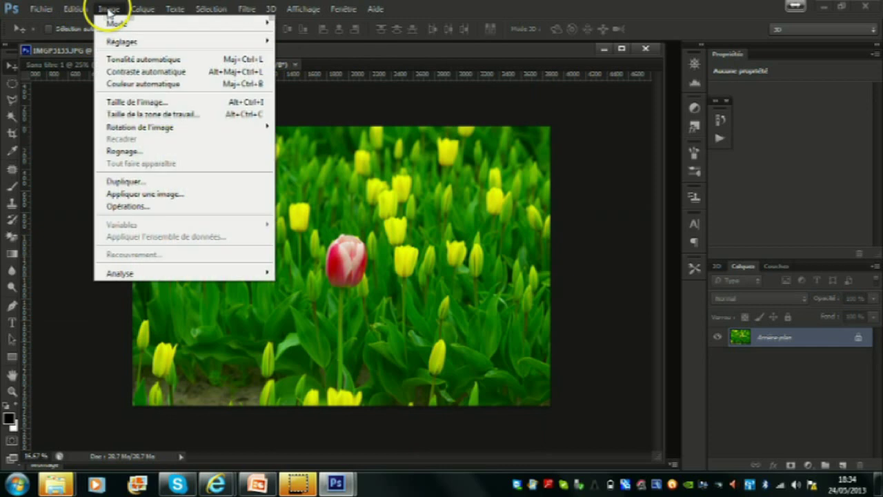
click(132, 102)
text(905)
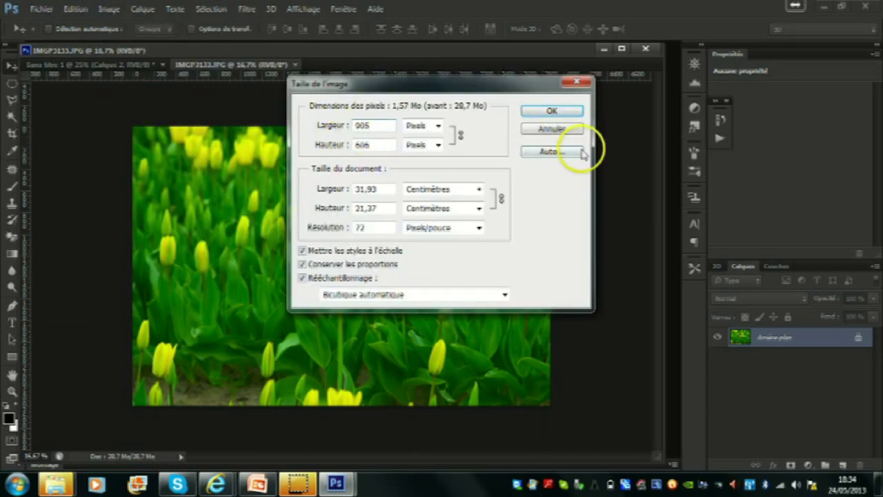
click(551, 112)
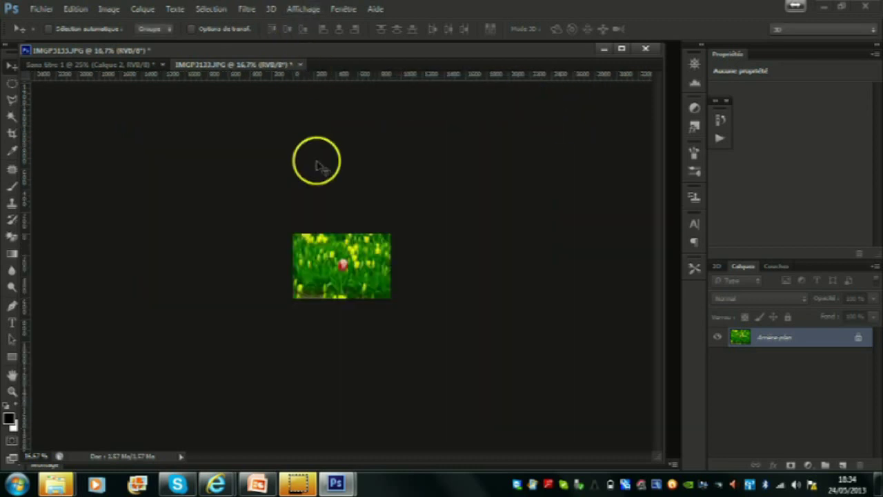
mouse_move(335, 270)
mouse_down()
mouse_move(248, 214)
mouse_move(378, 238)
mouse_up()
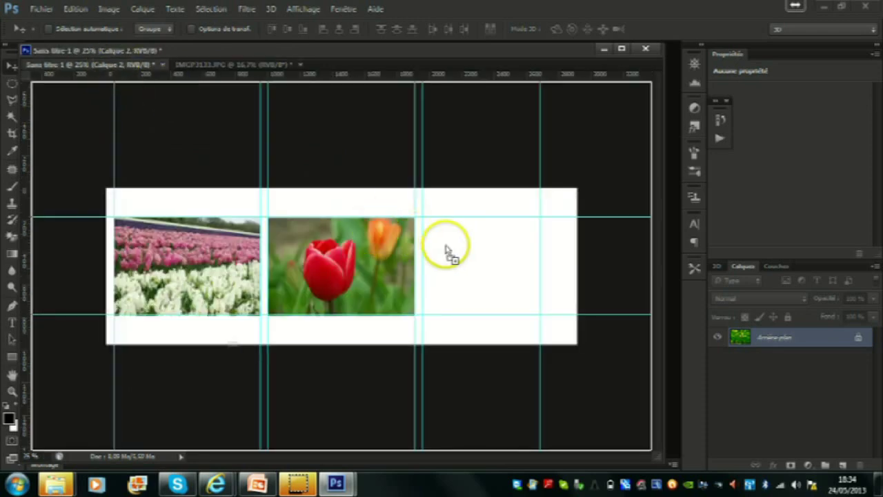
drag(447, 252, 476, 279)
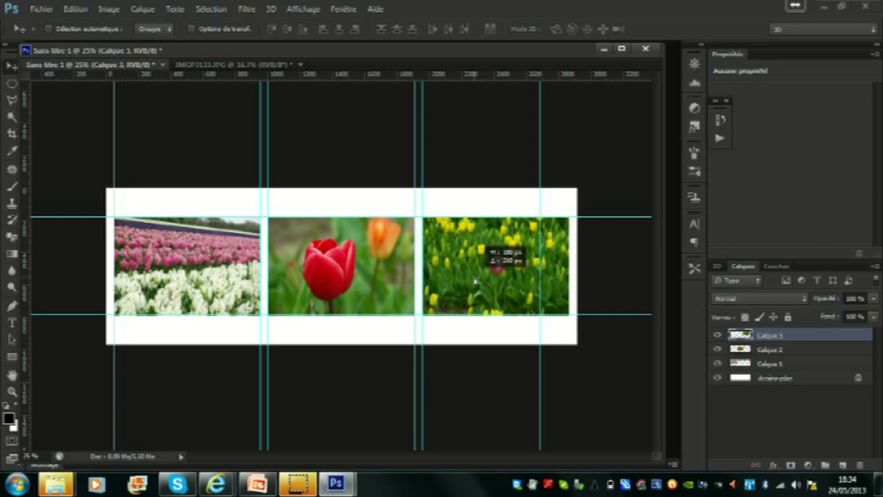
drag(476, 281, 475, 280)
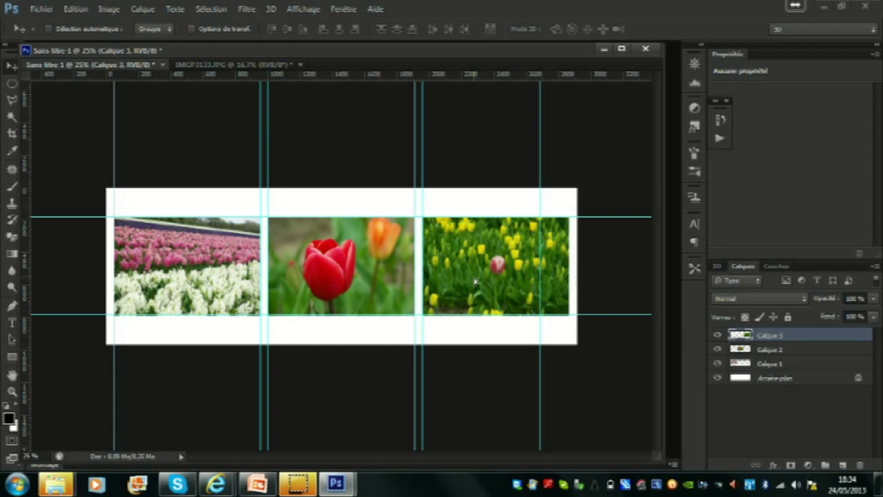
Resize the yellow tulip photo again to 905 px and drop it into the empty third guide cell
key(ctrl+Tab)
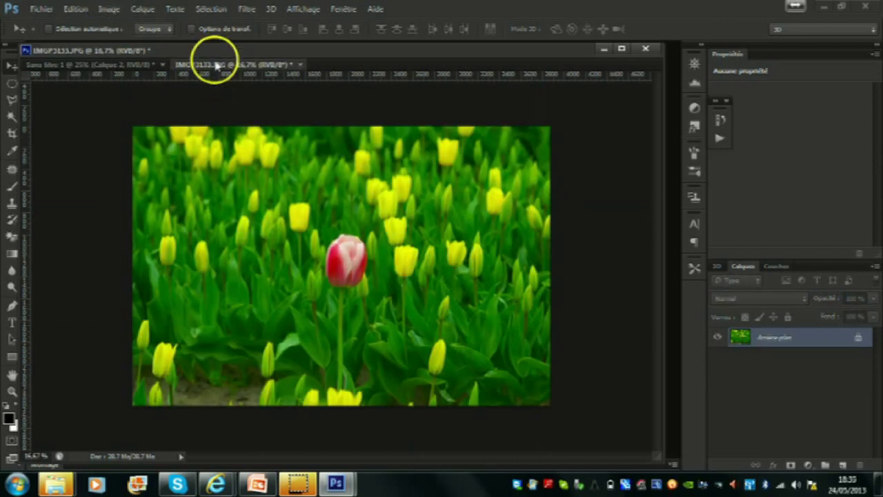
click(109, 9)
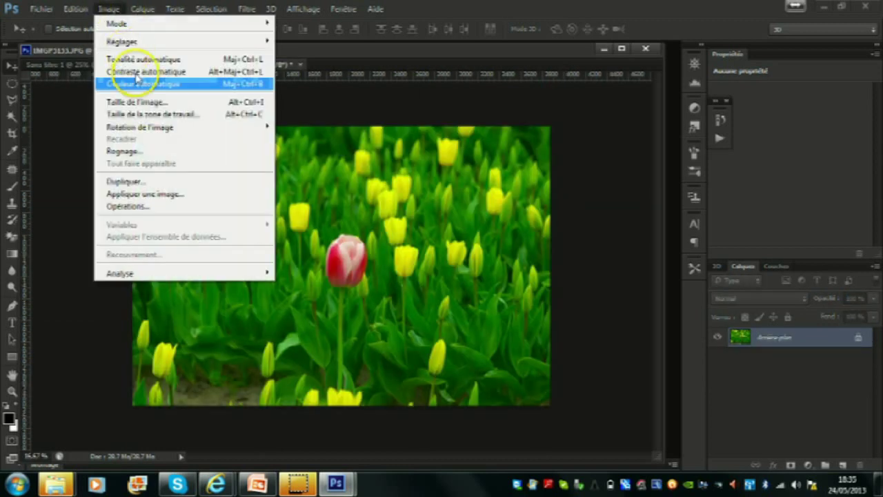
click(138, 102)
text(905)
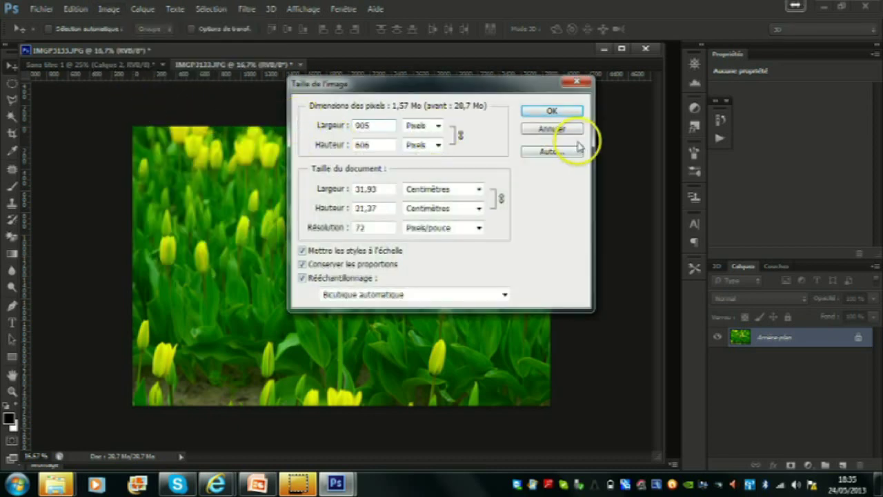
click(568, 111)
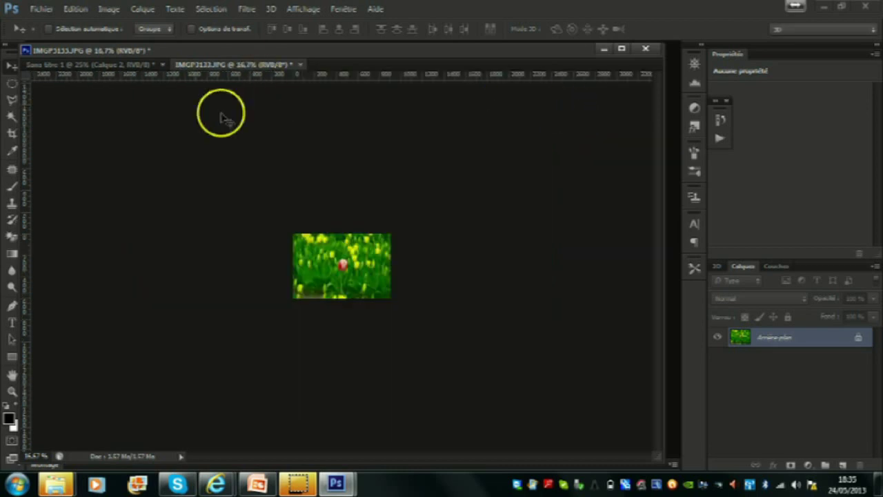
drag(324, 265, 128, 69)
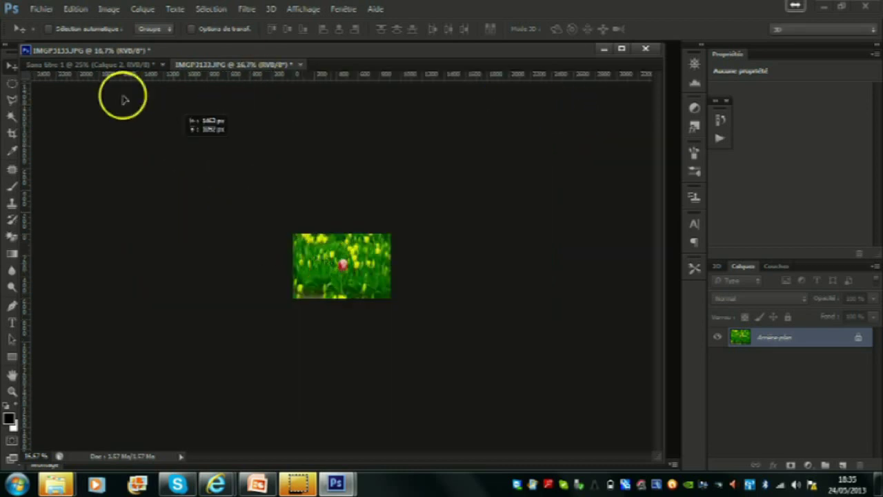
mouse_move(127, 66)
mouse_down()
mouse_move(458, 257)
mouse_move(483, 257)
mouse_move(480, 265)
mouse_up()
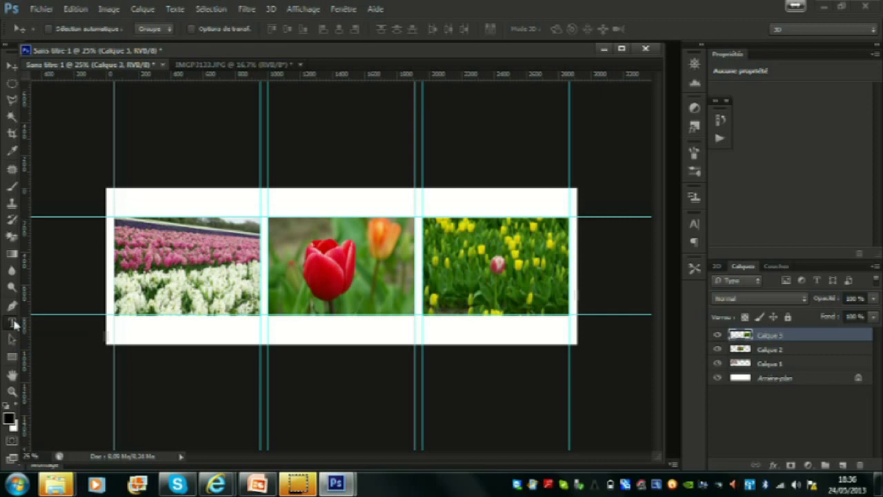
Draw a text frame across the bottom margin and type 'Tulipes et jacinthes - La Torche (Finistère)'
key(t)
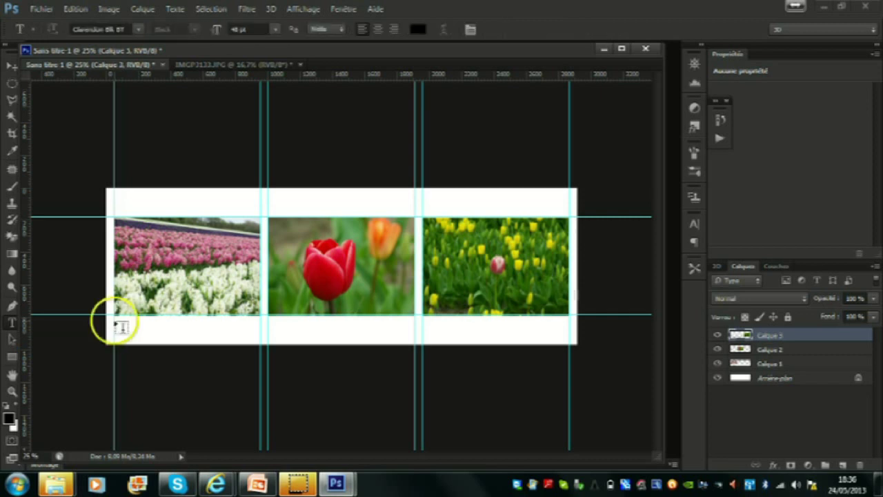
drag(116, 321, 199, 332)
mouse_move(394, 321)
mouse_down()
mouse_move(492, 322)
mouse_move(568, 337)
mouse_up()
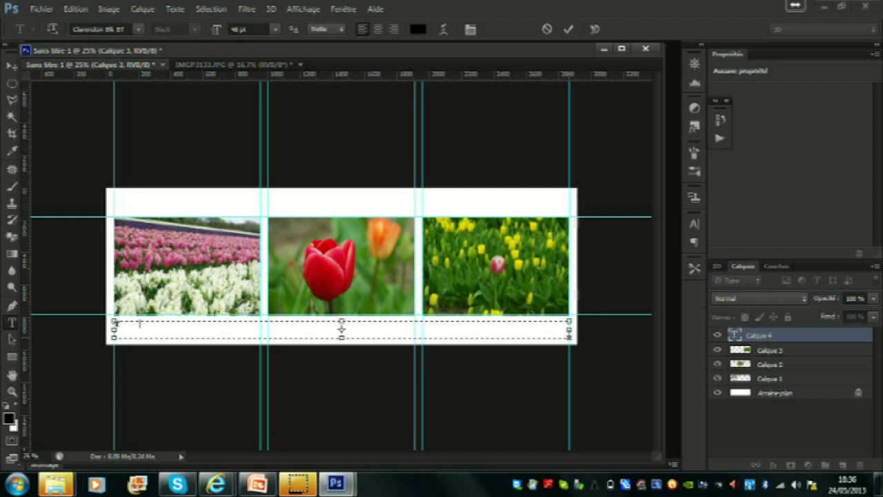
text(Tulipes et jacinthes - )
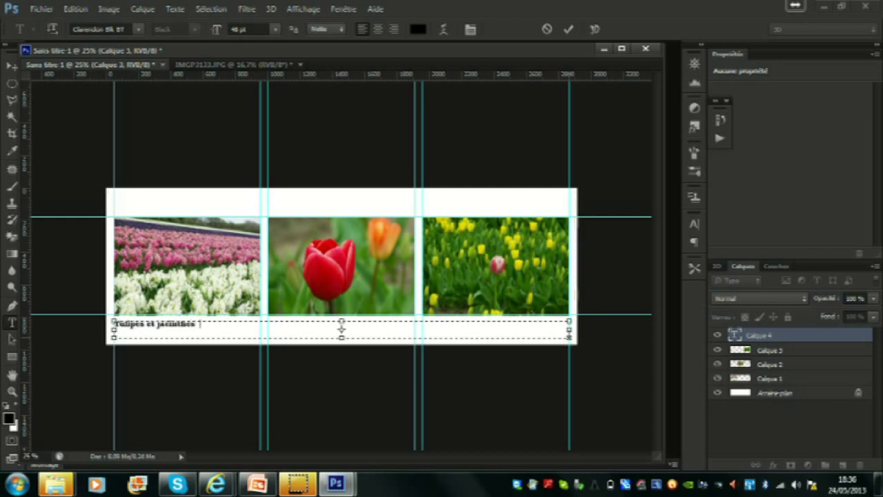
text(La)
text( Torche (Finistère))
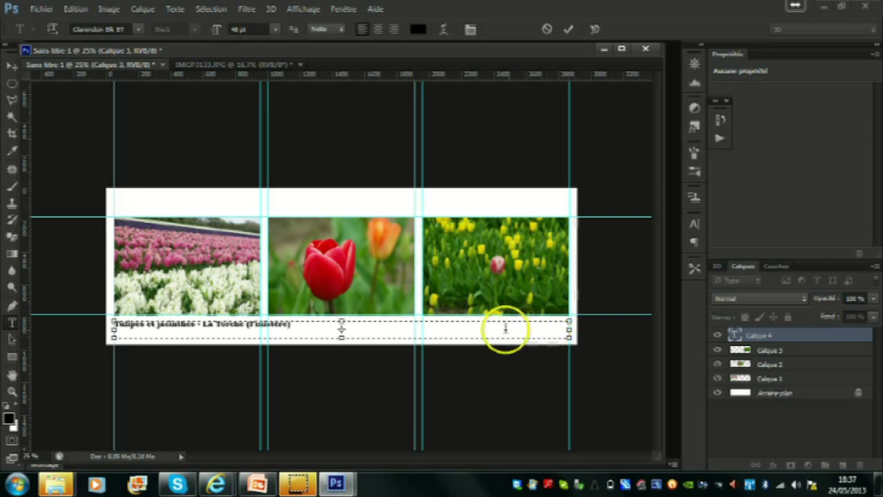
key(ctrl+shift+Left)
key(ctrl+shift+Left)
key(ctrl+shift+Left)
key(ctrl+shift+Left)
key(ctrl+shift+Left)
key(ctrl+shift+Left)
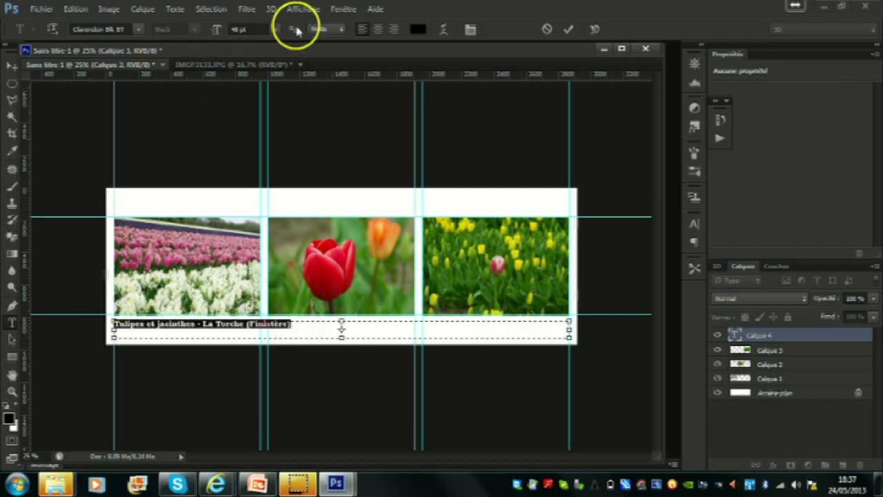
Set the caption to 60 pt, centre-aligned, in Comic Sans MS Regular
click(277, 29)
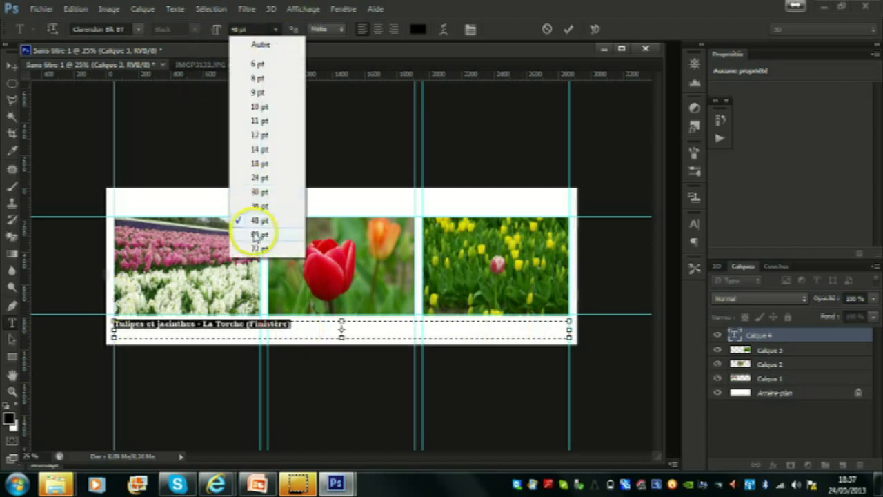
click(259, 234)
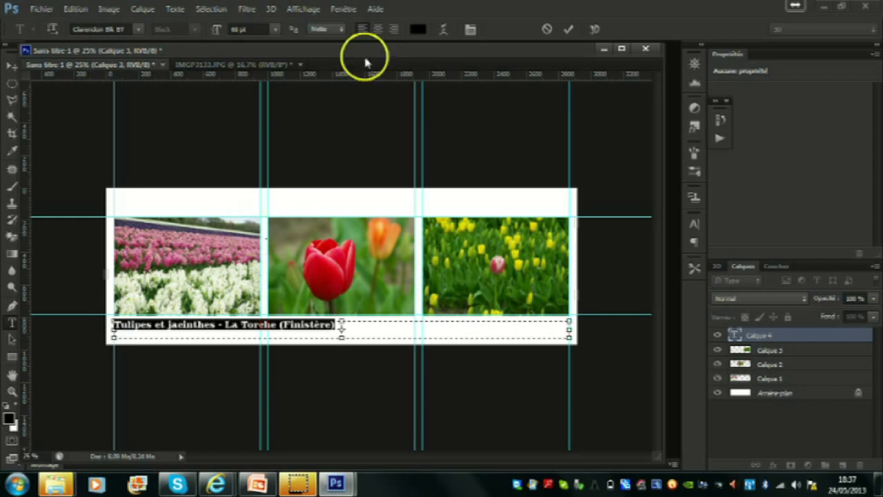
click(378, 29)
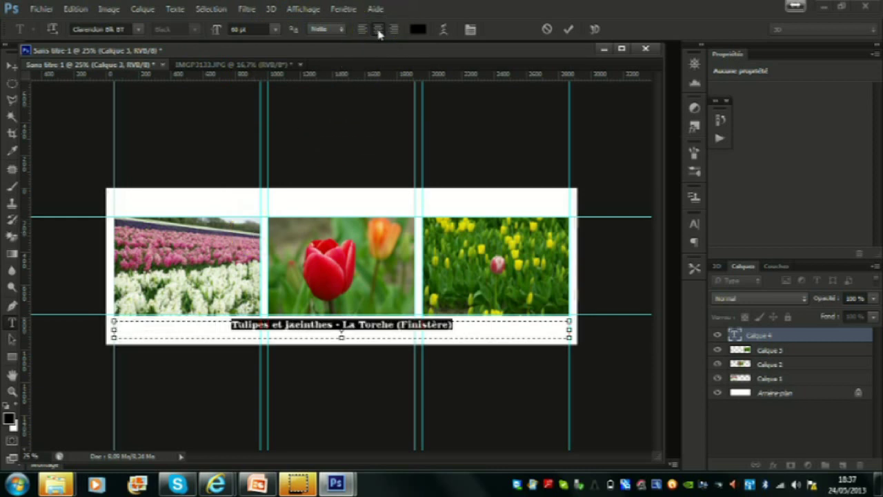
click(138, 29)
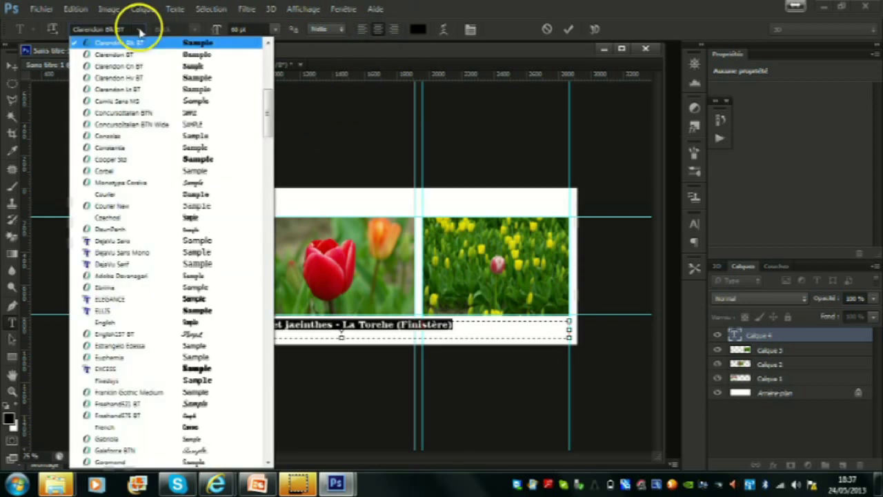
mouse_move(269, 128)
mouse_down()
mouse_move(272, 86)
mouse_move(272, 125)
mouse_move(271, 116)
mouse_up()
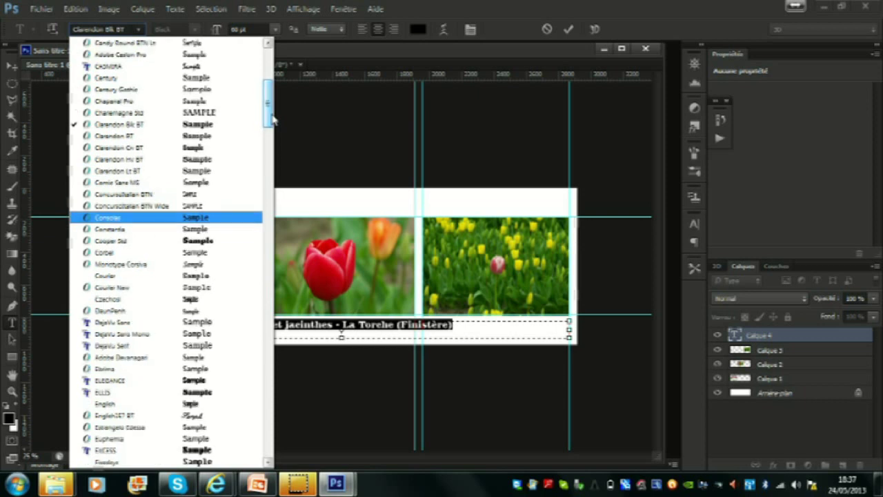
click(115, 189)
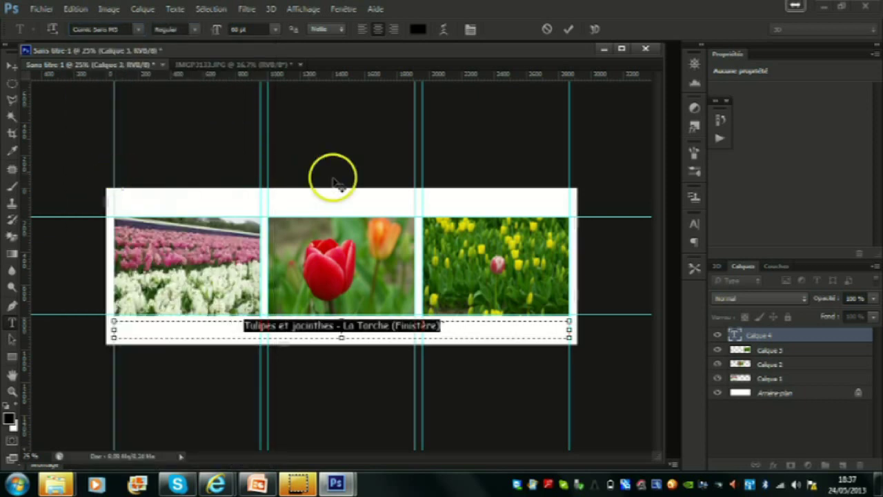
click(453, 327)
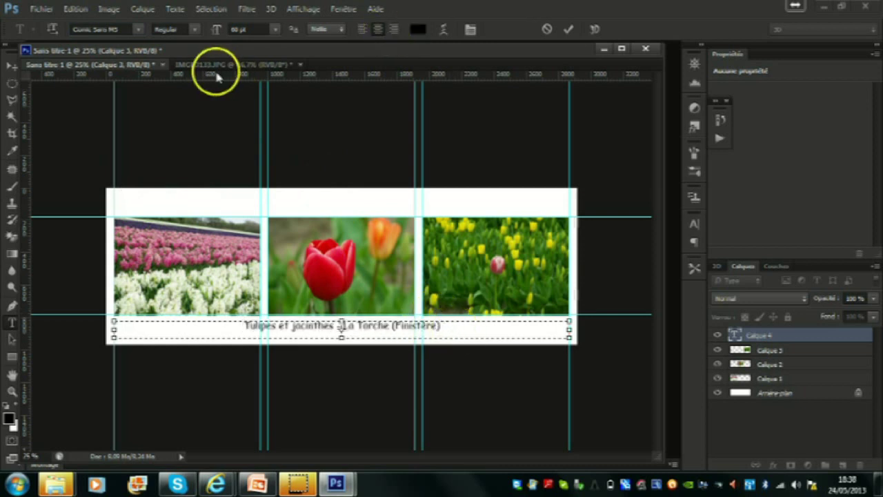
Hide the guides and text frame with Affichage > Extras to preview the clean panorama
click(302, 9)
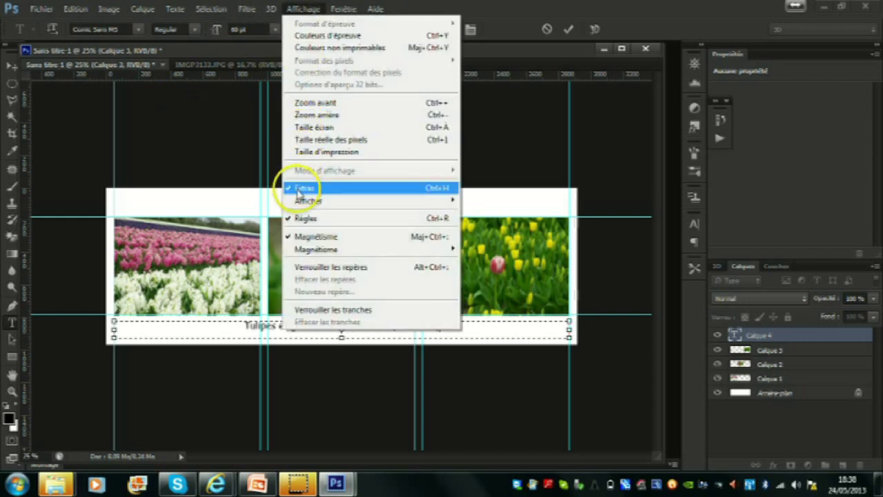
click(302, 187)
drag(433, 205, 576, 212)
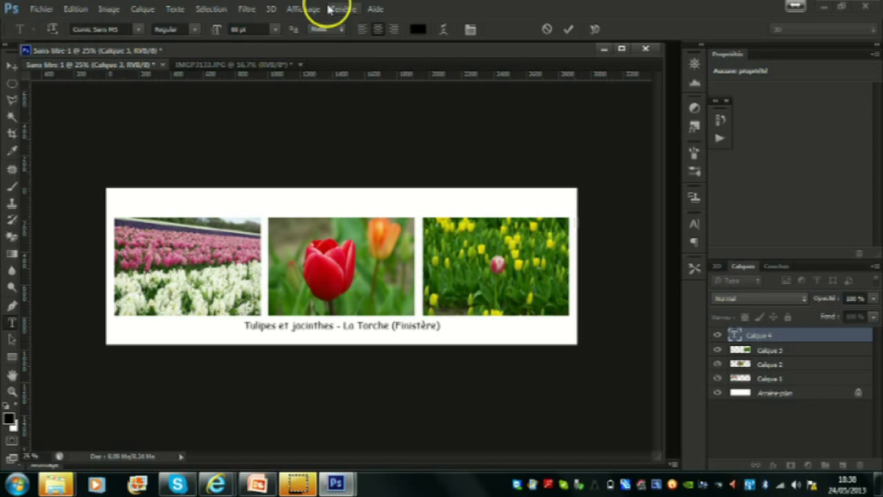
click(50, 10)
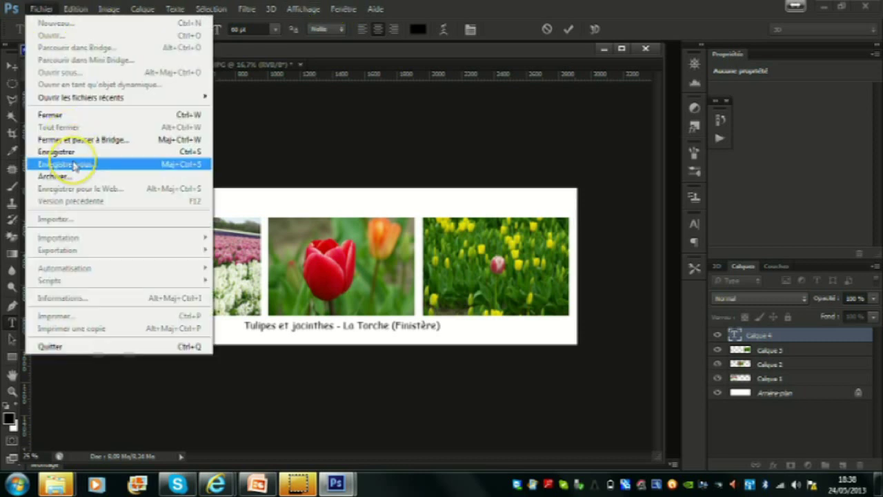
Start Save As into the Bibliothèques > Images library with the file name 'la torche'
click(70, 164)
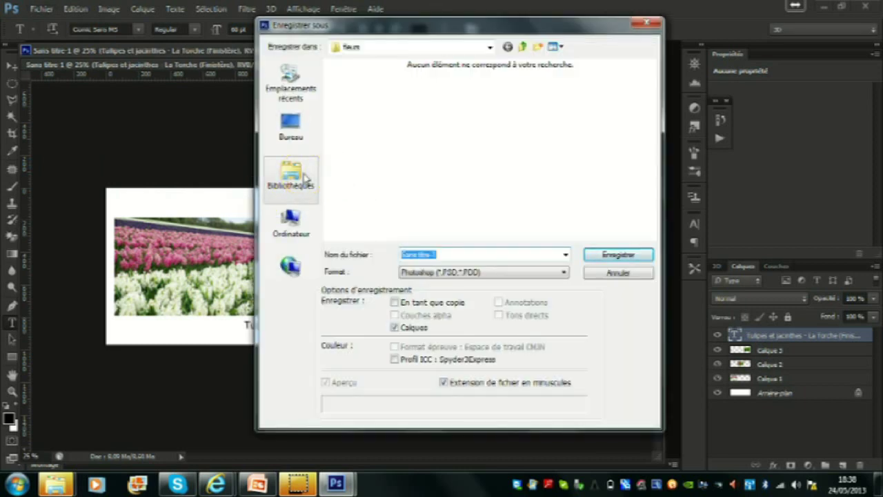
click(311, 127)
click(459, 254)
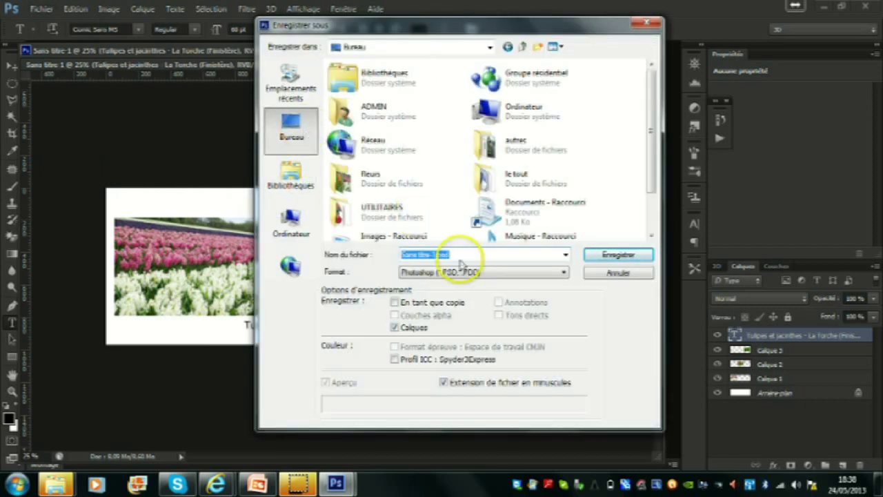
click(289, 178)
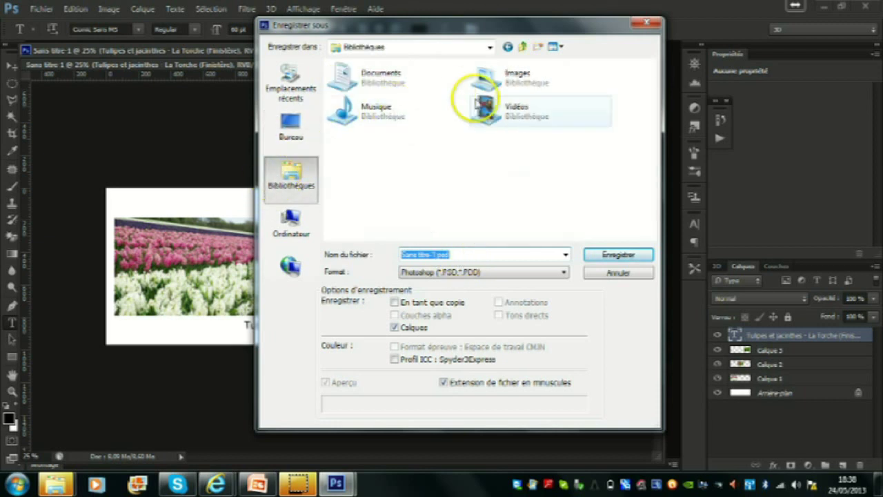
double_click(523, 77)
click(458, 255)
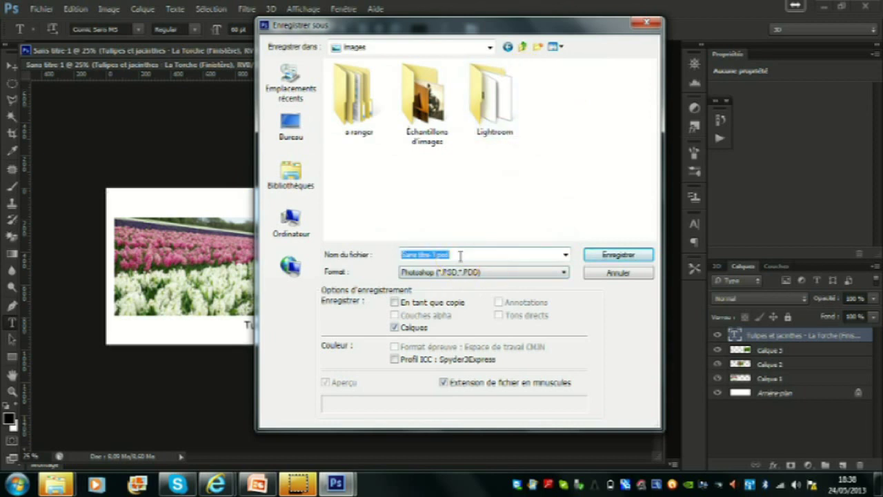
text(la torche)
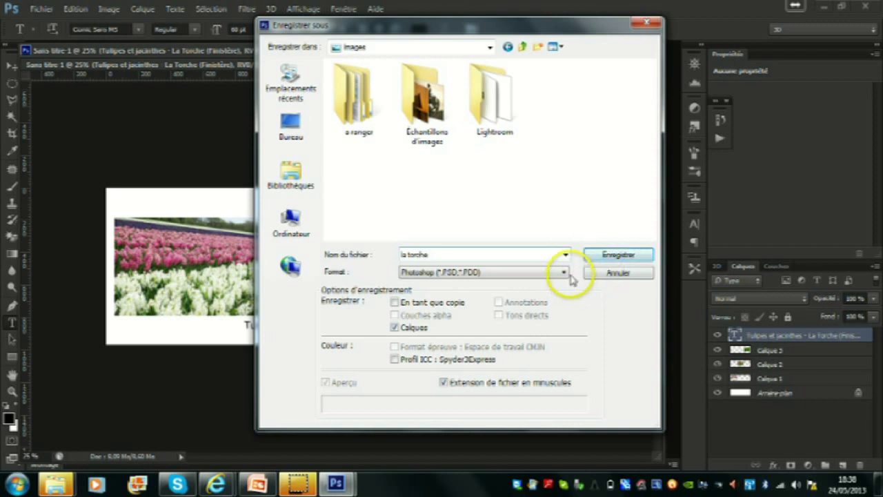
Save it as a JPEG at quality 12 (Maximum)
click(564, 271)
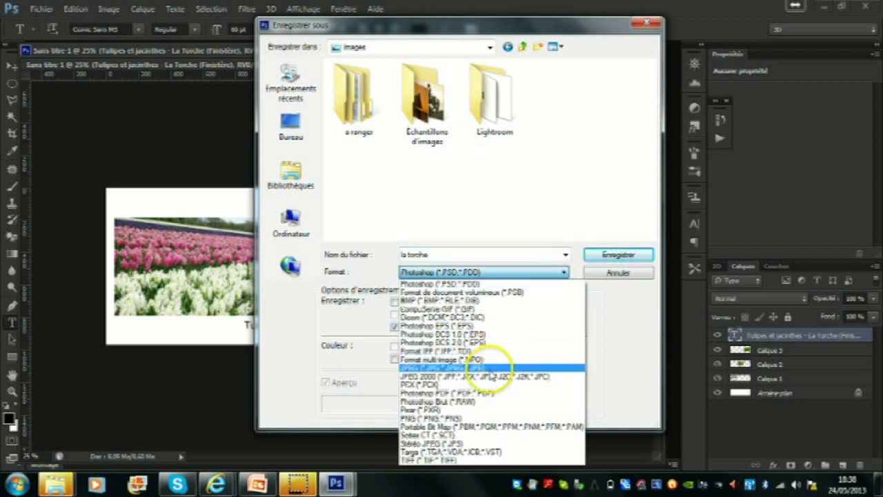
click(482, 367)
click(598, 253)
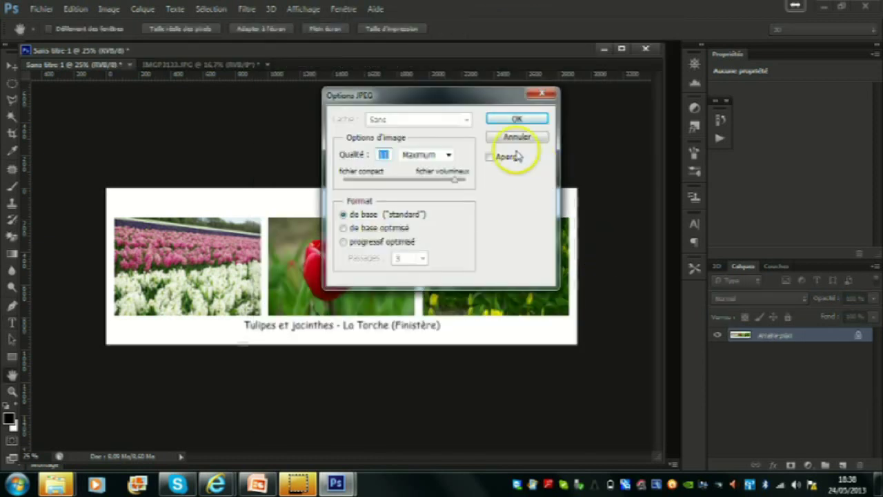
drag(458, 182, 467, 184)
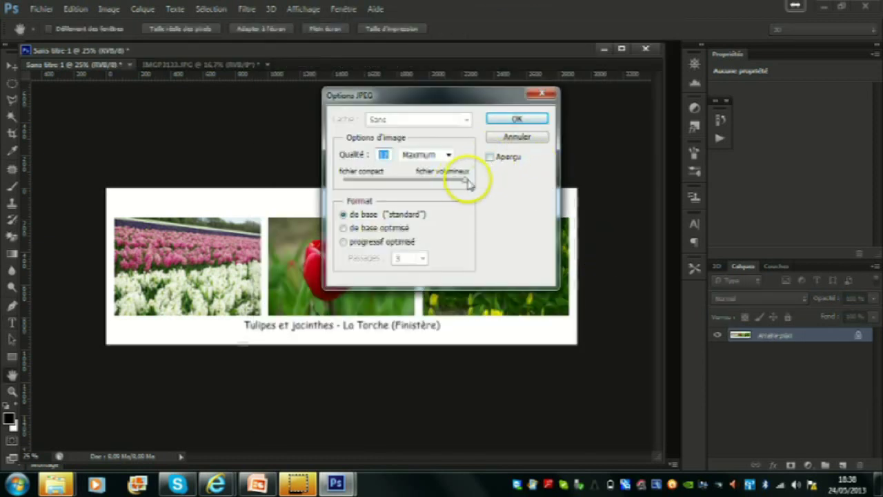
click(517, 120)
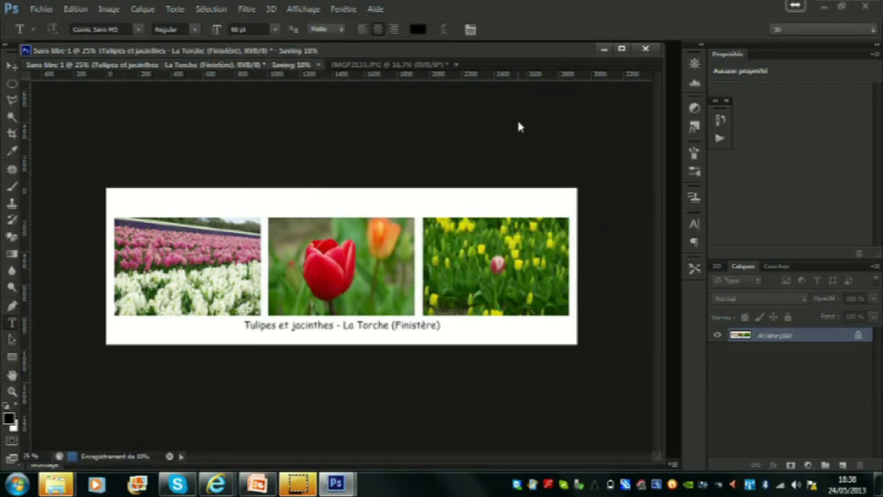